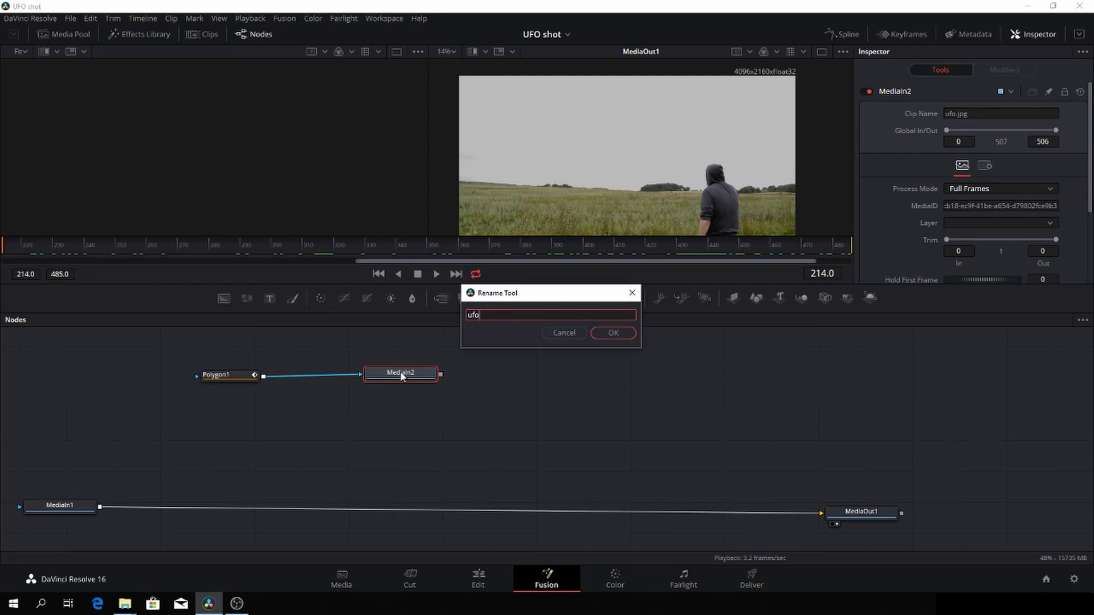
# Rename the MediaIn2 node as ufo and display the masked saucer in the first viewer.
pyautogui.click(619, 332)
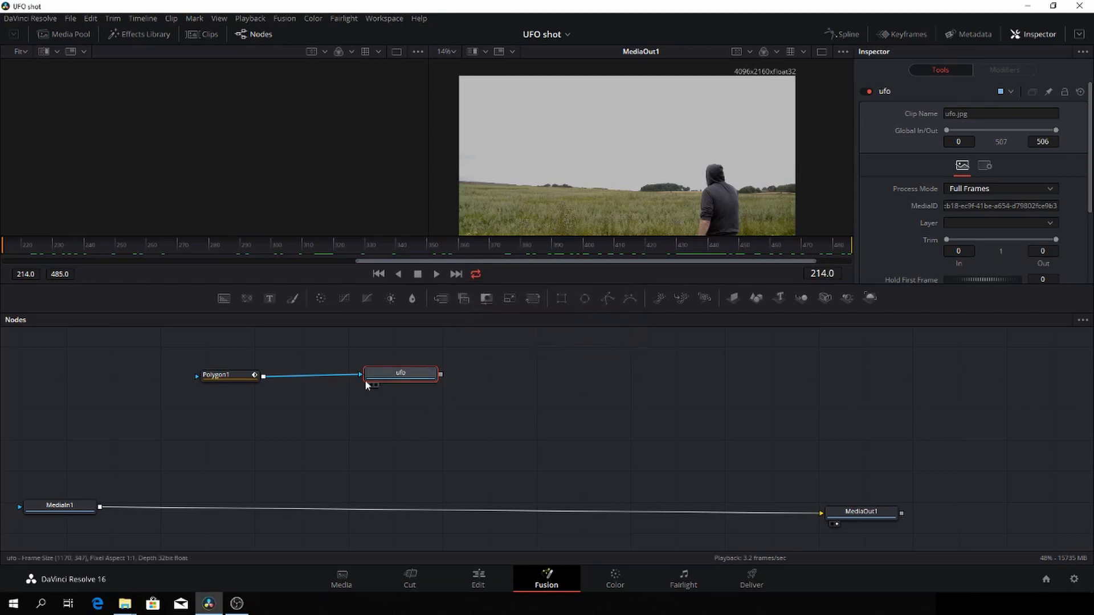
pyautogui.press('1')
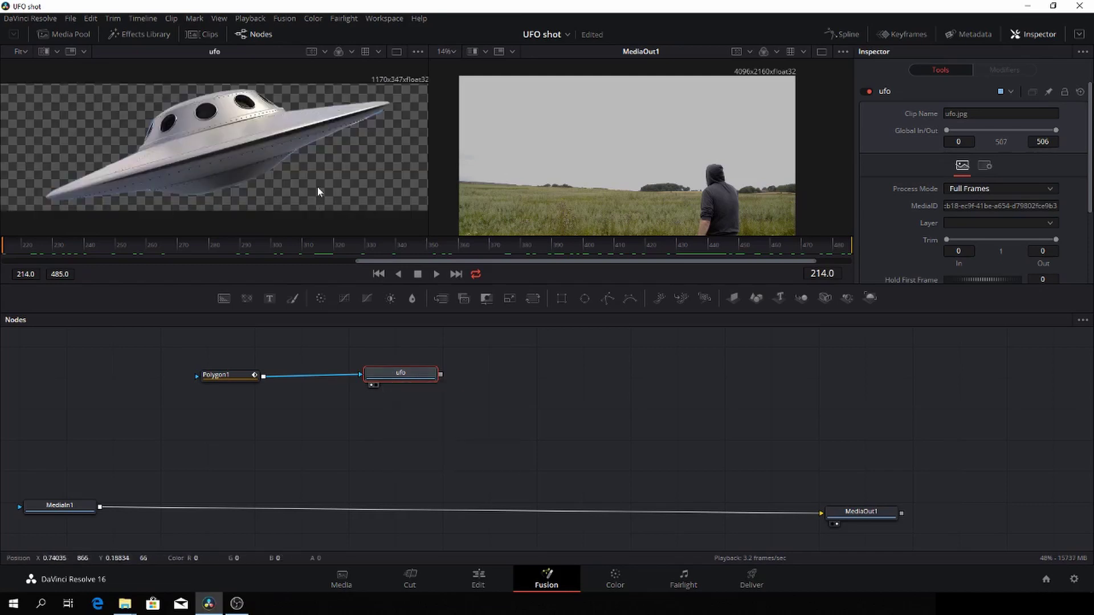
pyautogui.scroll(-3, 317, 185)
pyautogui.scroll(1, 318, 183)
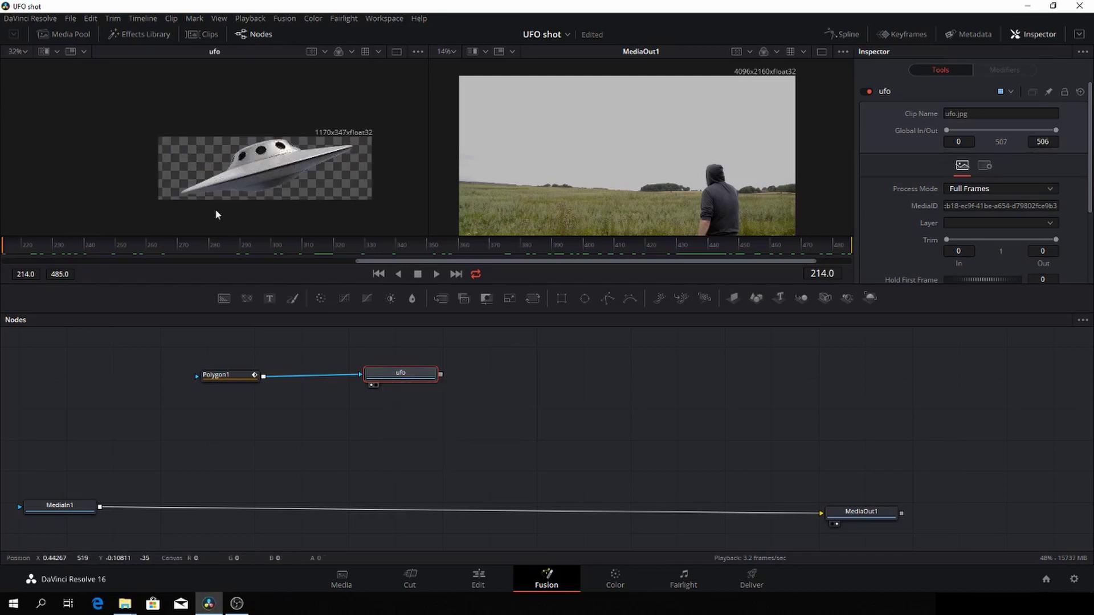
pyautogui.click(216, 377)
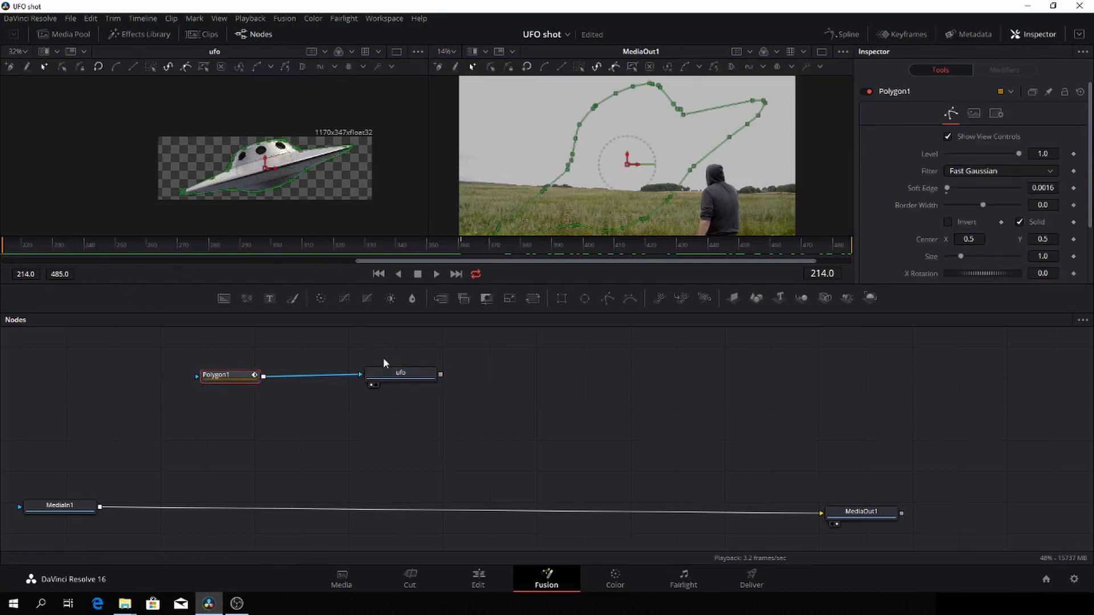
pyautogui.click(407, 372)
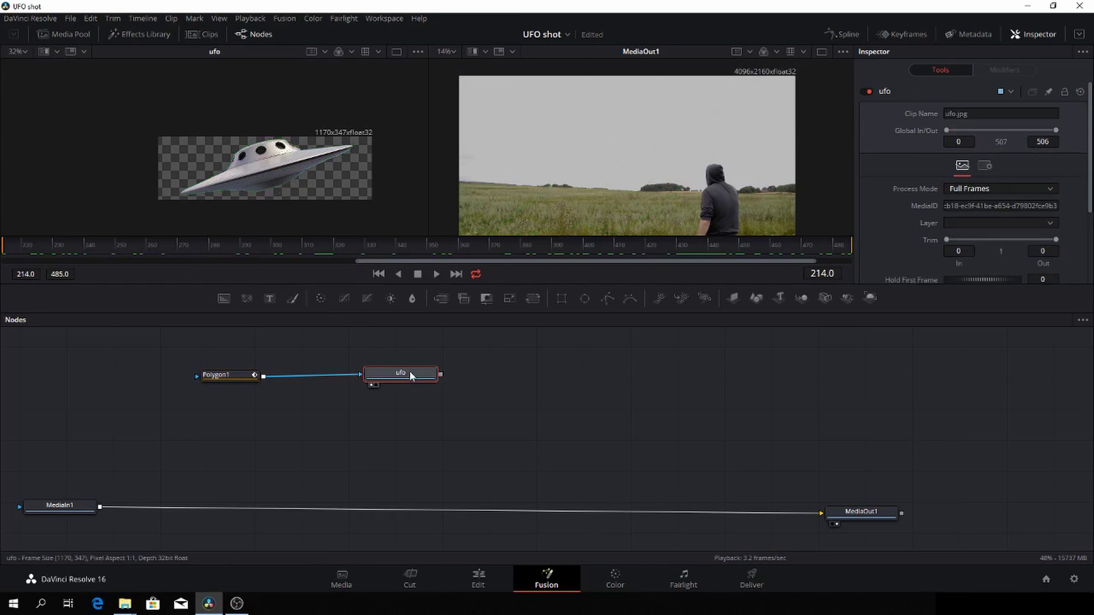
# Insert a Merge node between MediaIn1 and MediaOut1 and connect the ufo node to it as Foreground.
pyautogui.click(438, 438)
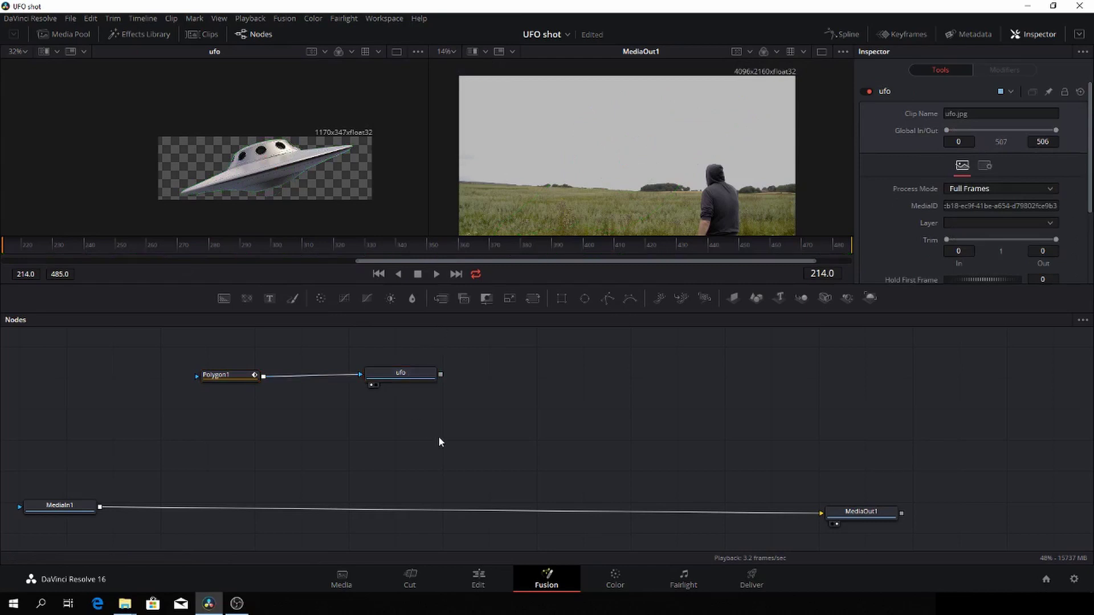
pyautogui.click(440, 298)
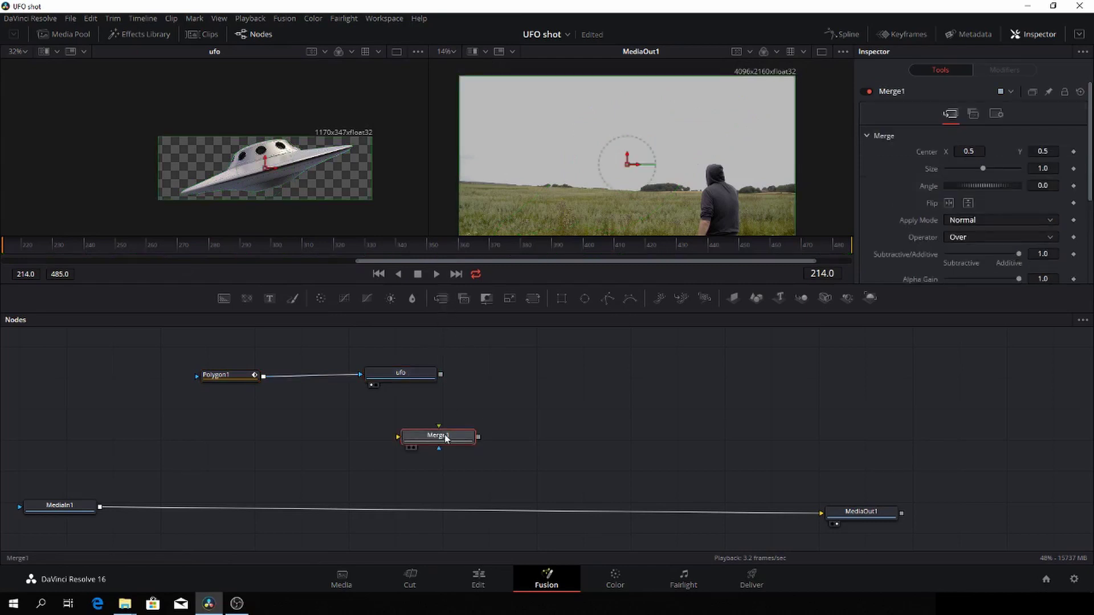
pyautogui.moveTo(446, 437); pyautogui.dragTo(376, 507)
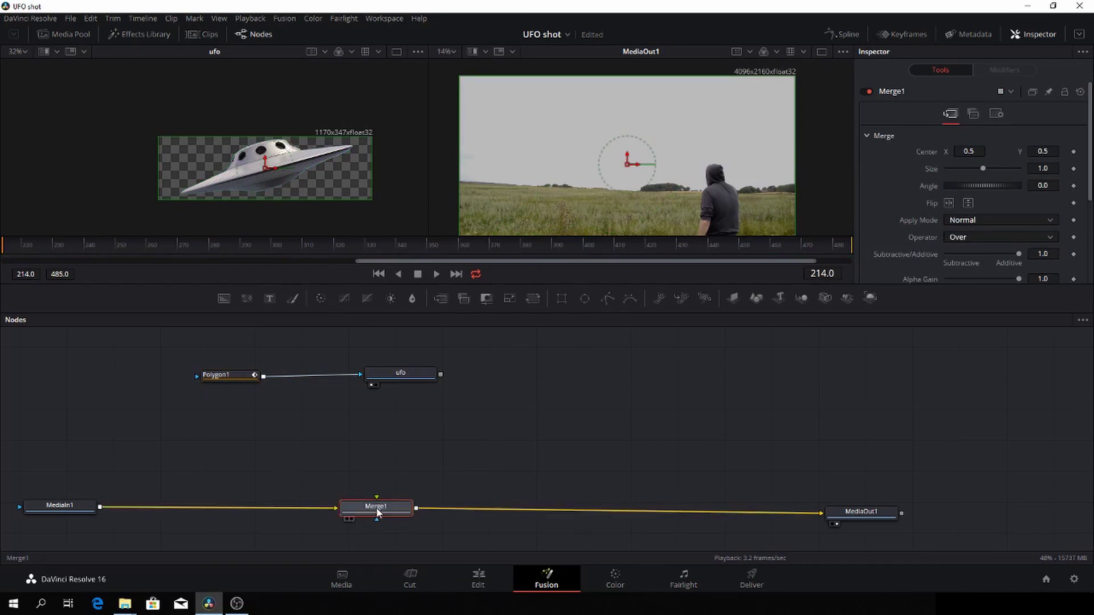
pyautogui.moveTo(441, 374); pyautogui.dragTo(378, 508)
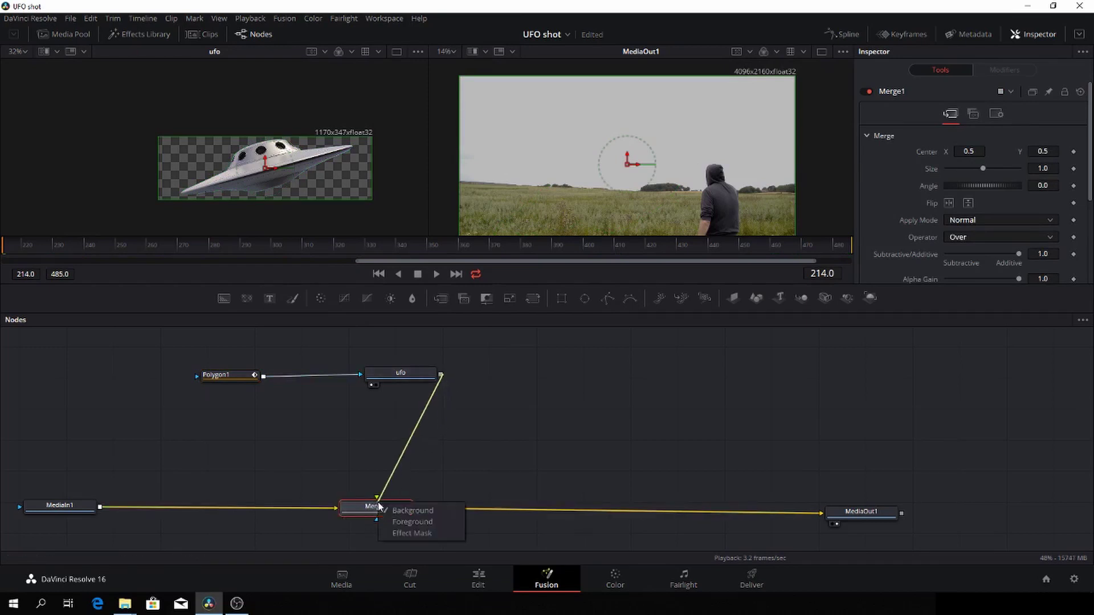
pyautogui.click(399, 521)
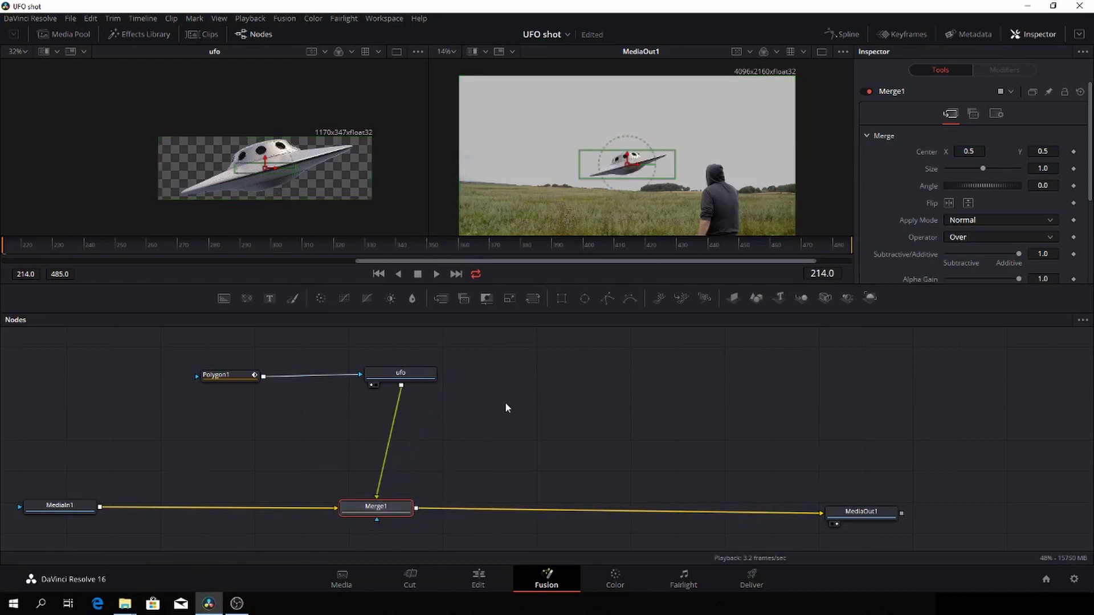
# Insert a Transform node on the connection between the ufo and Merge1 nodes.
pyautogui.click(491, 381)
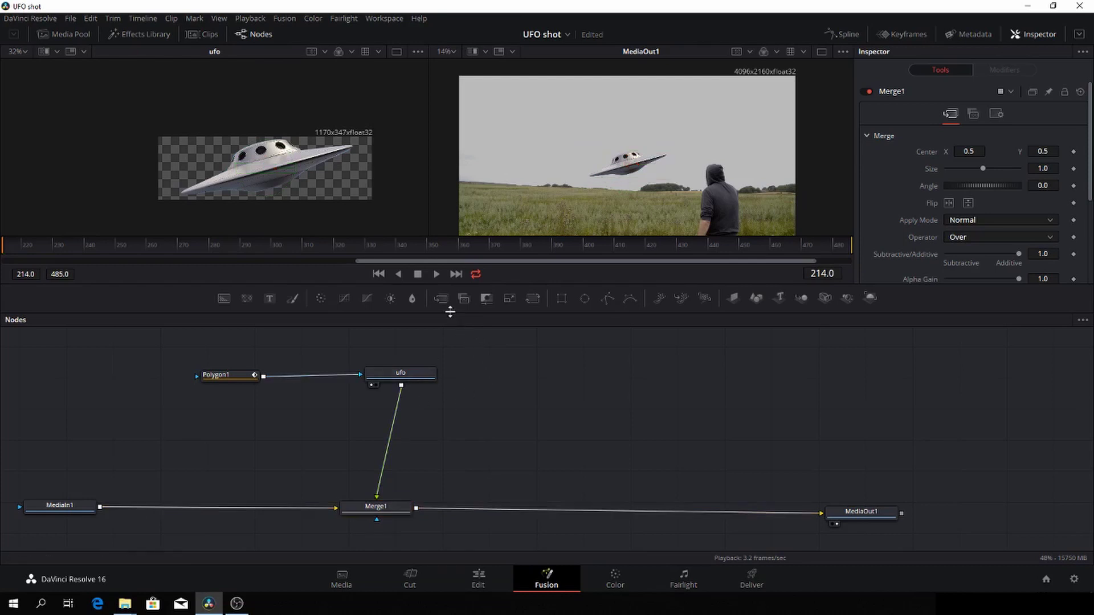
pyautogui.click(534, 299)
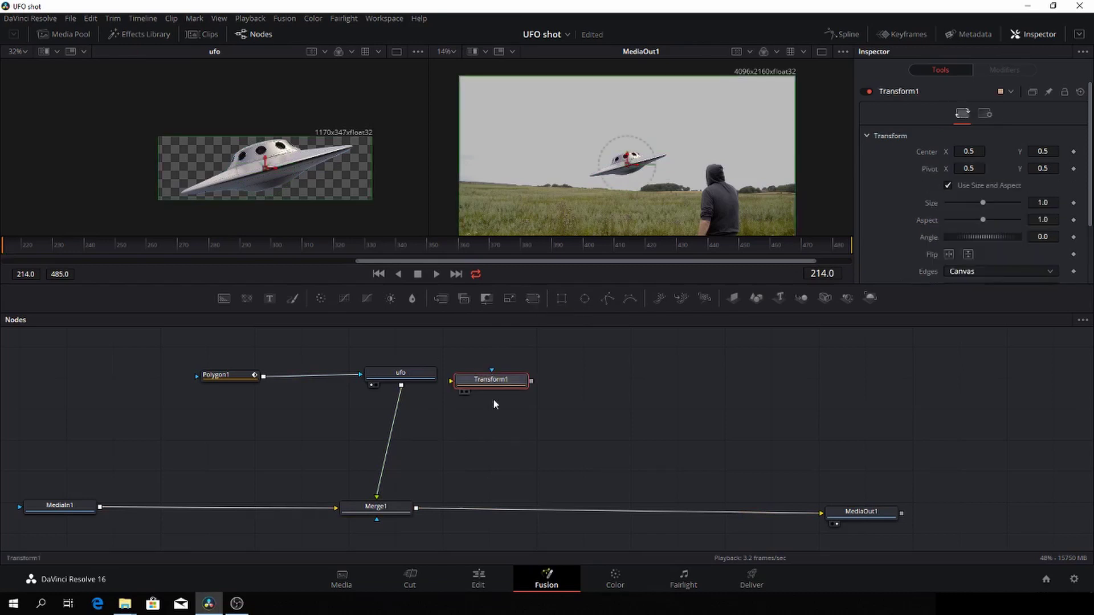
pyautogui.moveTo(492, 380); pyautogui.dragTo(391, 439)
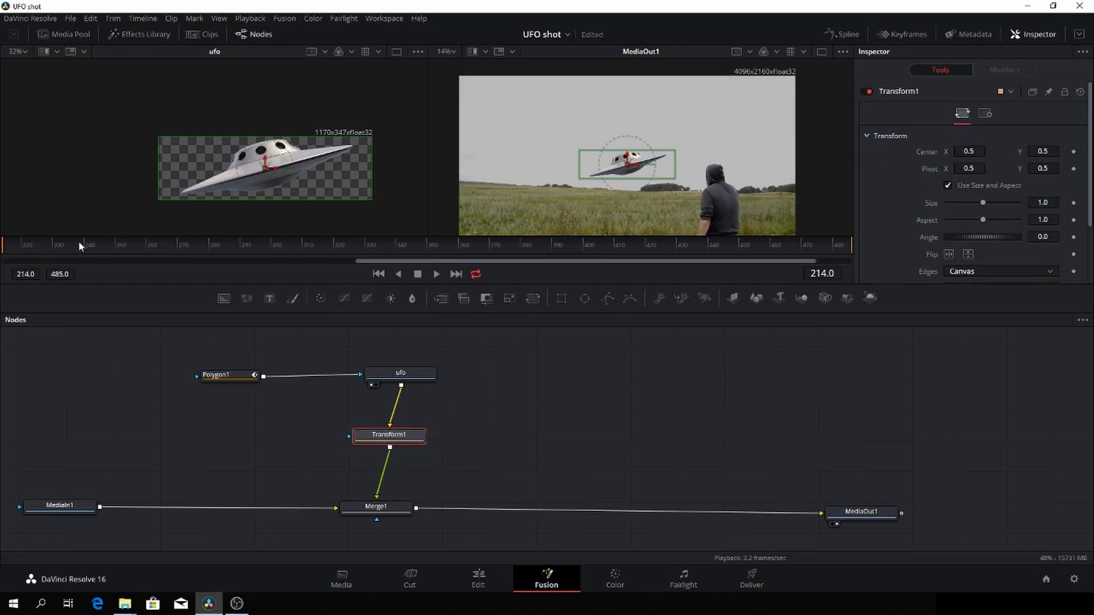
# At frame 439, set Transform1's Size to 1.76 and Angle to -18.2, and move the UFO up into the sky.
pyautogui.moveTo(73, 245); pyautogui.dragTo(707, 242)
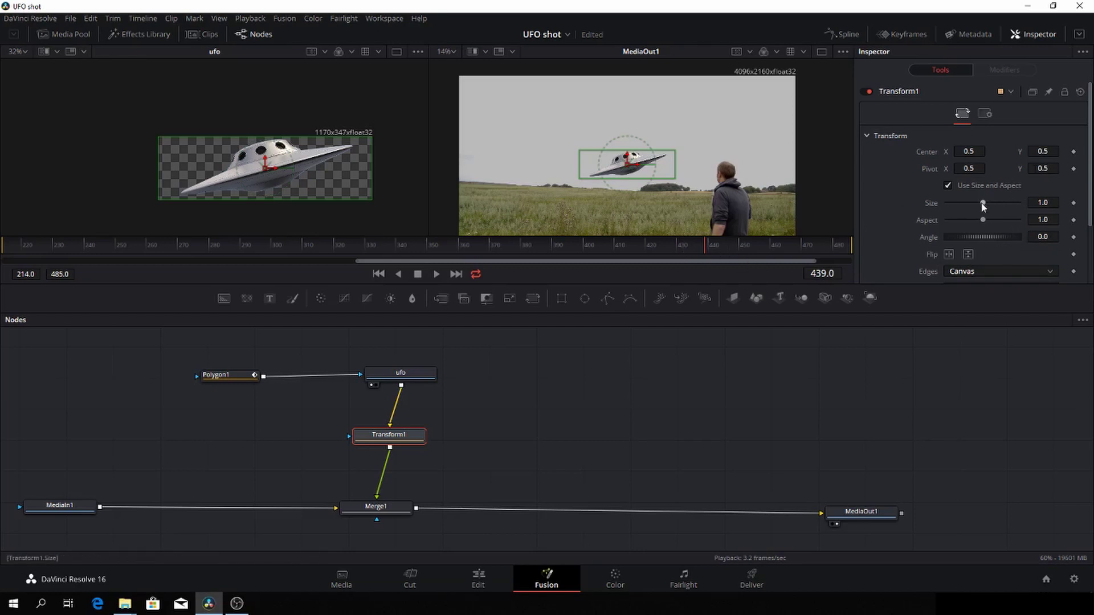
pyautogui.moveTo(983, 203); pyautogui.dragTo(989, 202)
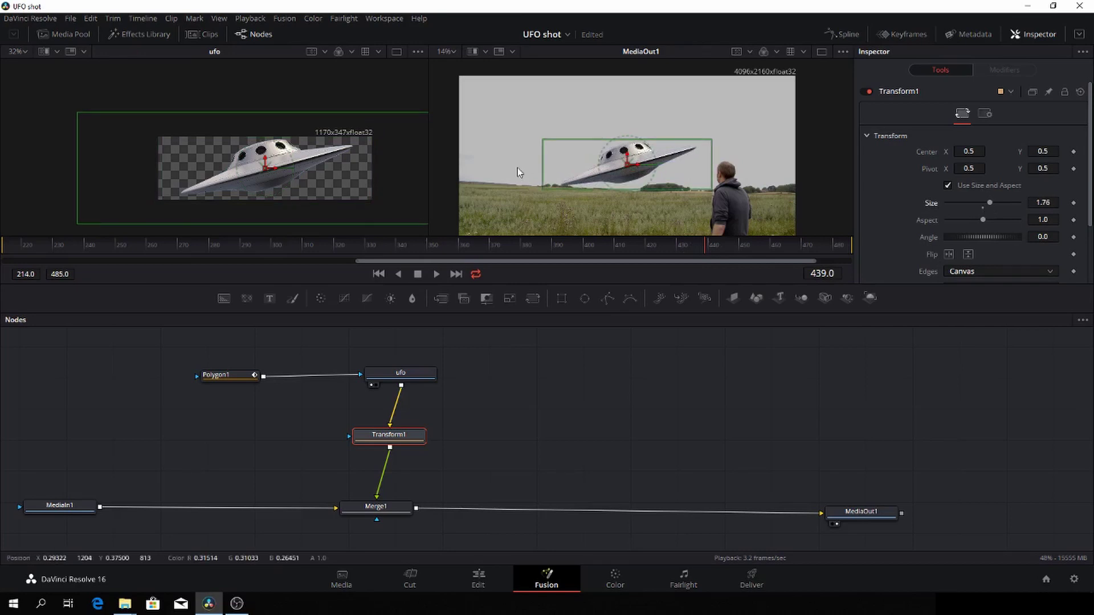
pyautogui.moveTo(627, 163); pyautogui.dragTo(641, 114)
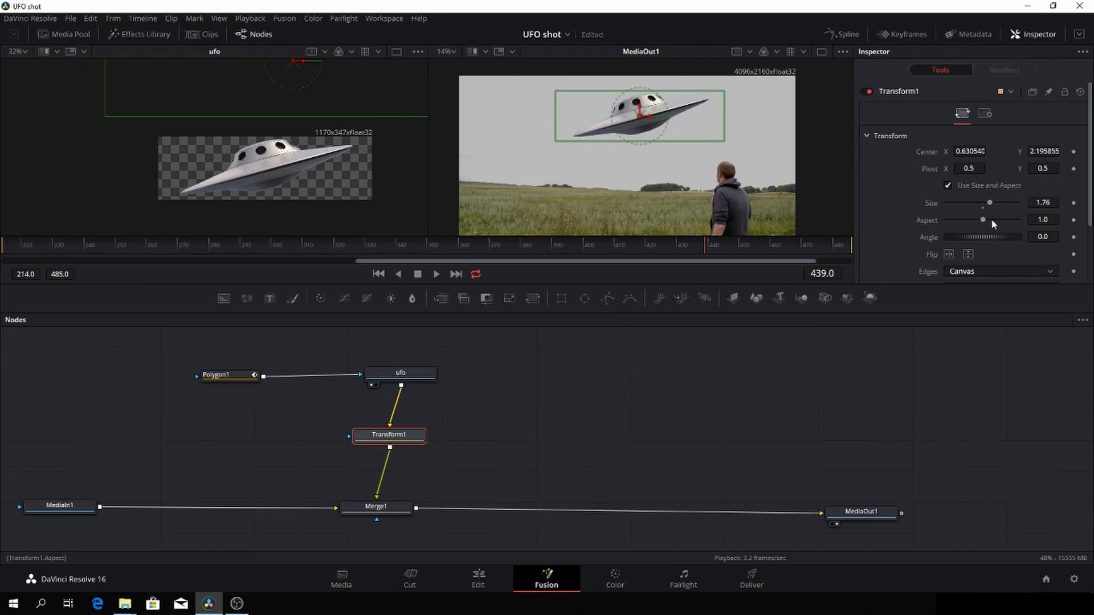
pyautogui.moveTo(988, 236); pyautogui.dragTo(992, 238)
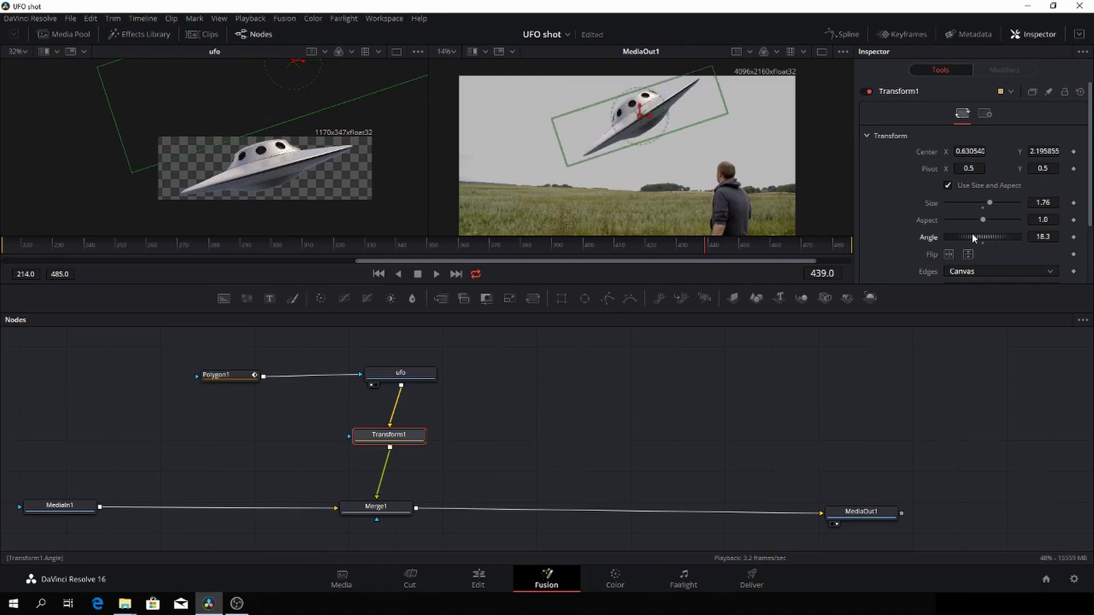
pyautogui.moveTo(990, 235)
pyautogui.mouseDown()
pyautogui.moveTo(963, 235)
pyautogui.moveTo(982, 237)
pyautogui.mouseUp()
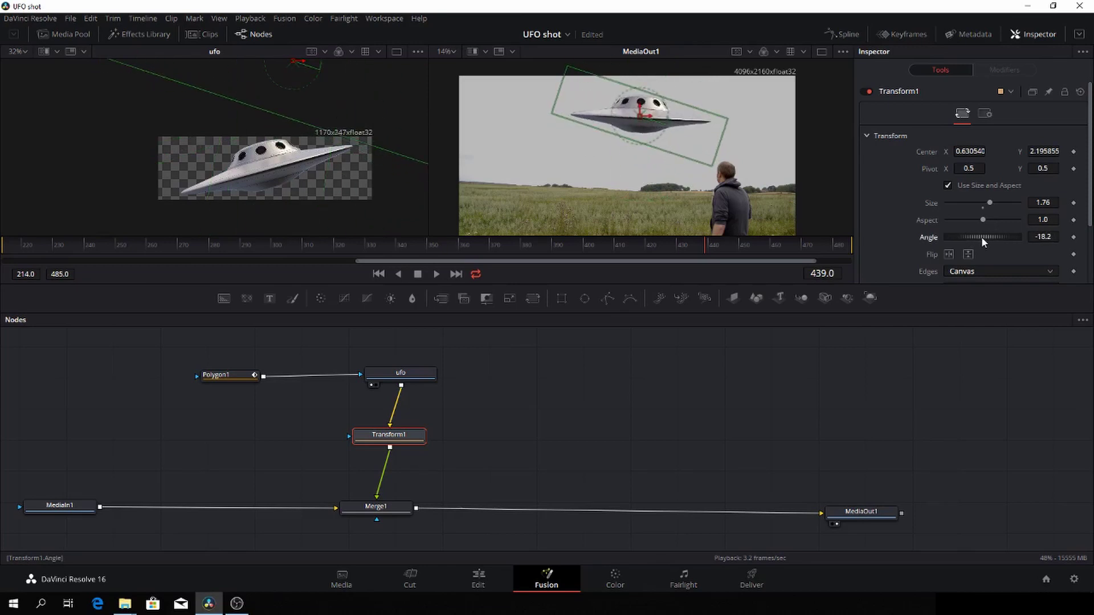
# Add keyframes to Transform1's Center, Pivot, Size and Angle at frame 439.
pyautogui.click(1074, 237)
pyautogui.click(1074, 152)
pyautogui.click(1074, 169)
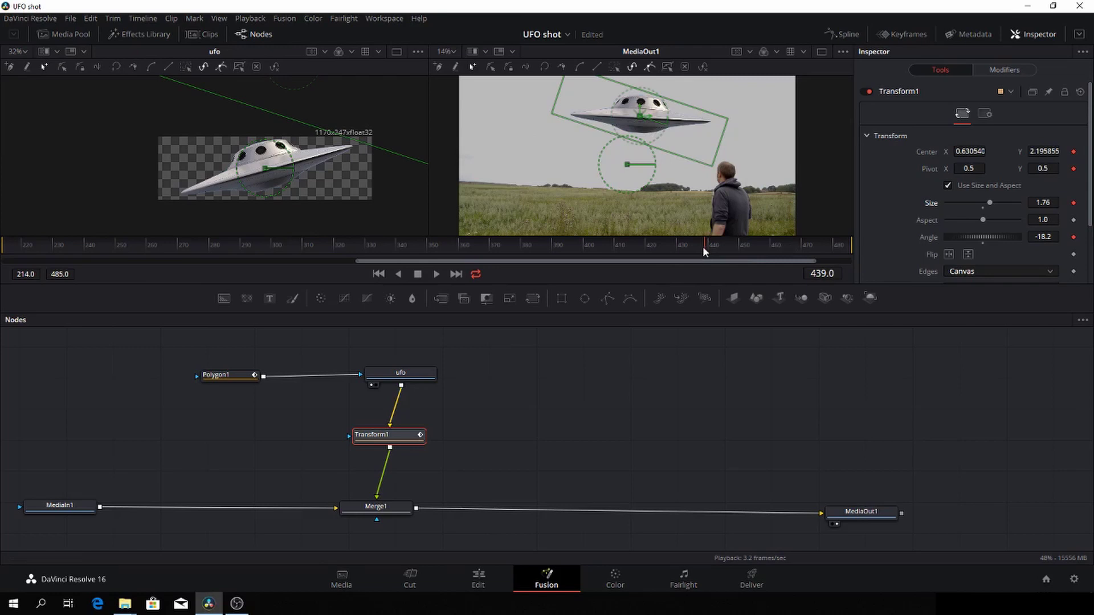
# At frame 467, enlarge the UFO to Size 2.71 and move it out of frame past the image's upper right.
pyautogui.press('space')
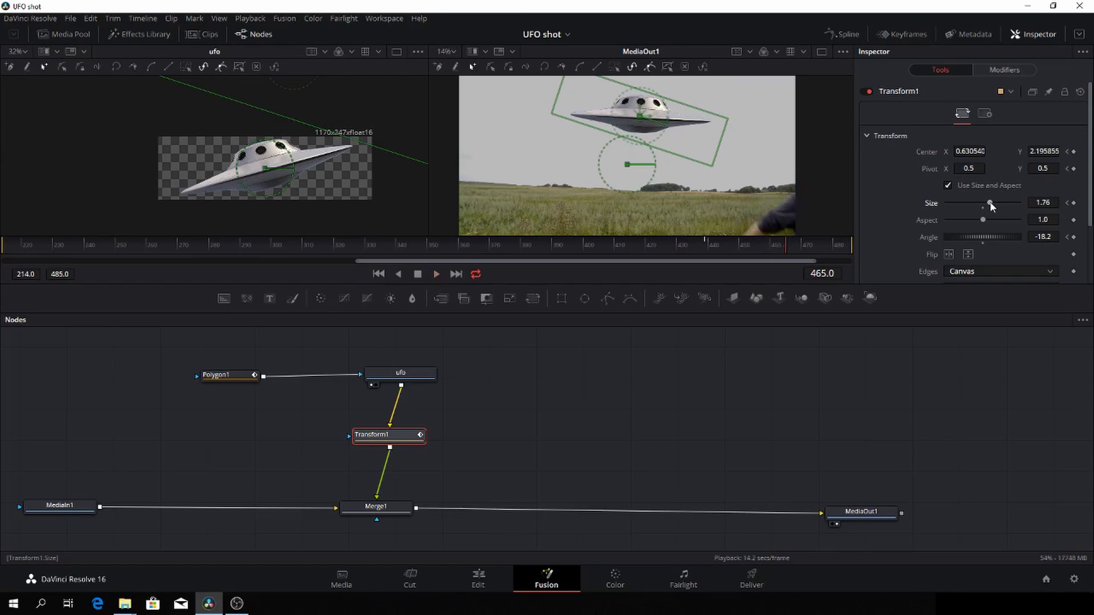
pyautogui.press('Left')
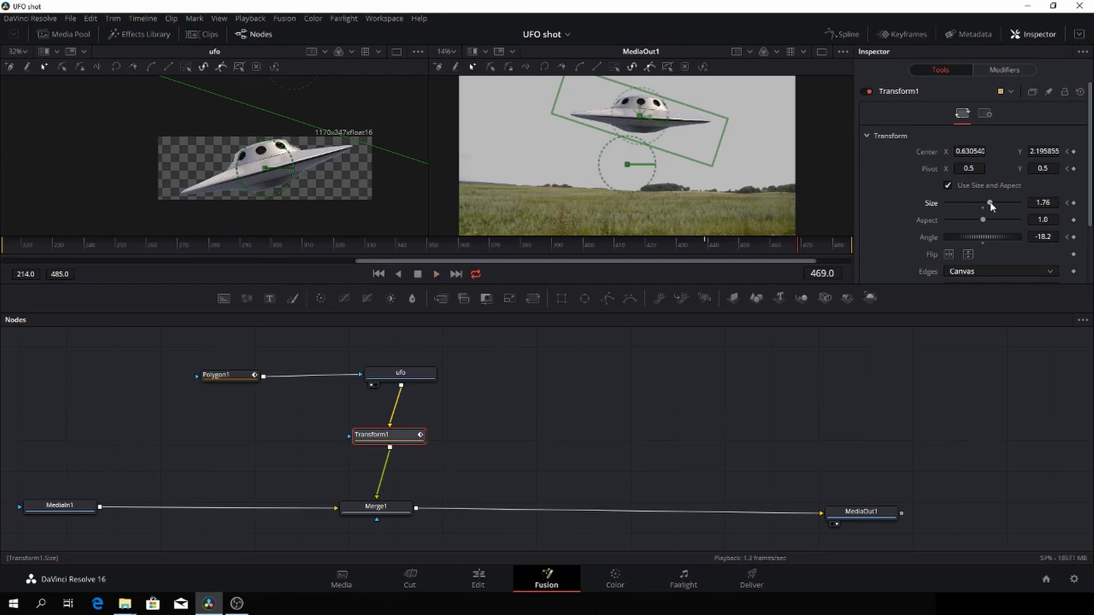
pyautogui.press('Left')
pyautogui.moveTo(990, 202); pyautogui.dragTo(998, 202)
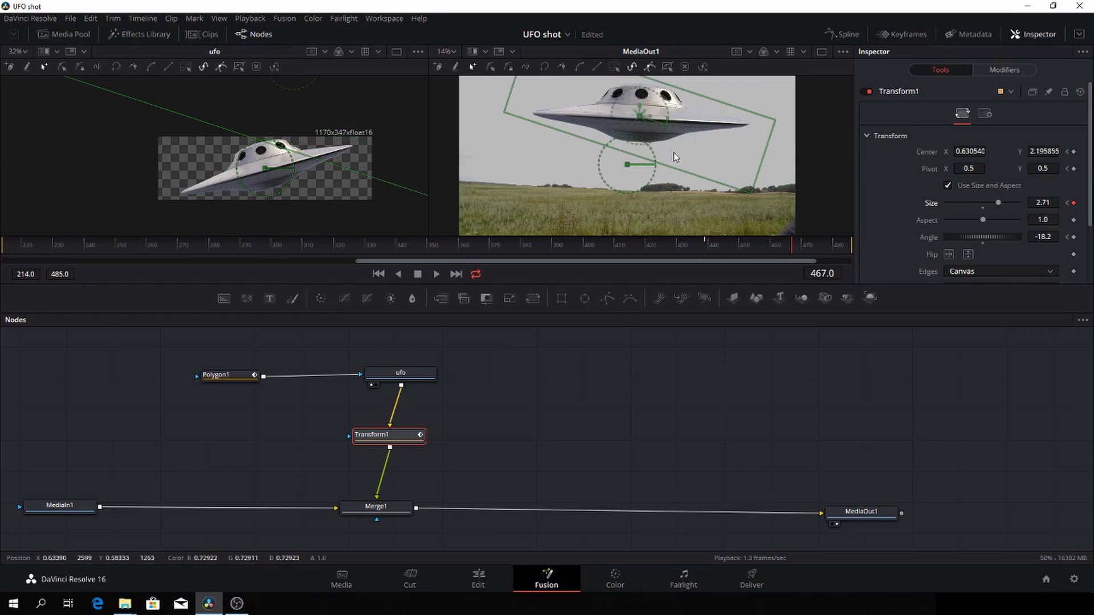
pyautogui.scroll(-2, 689, 176)
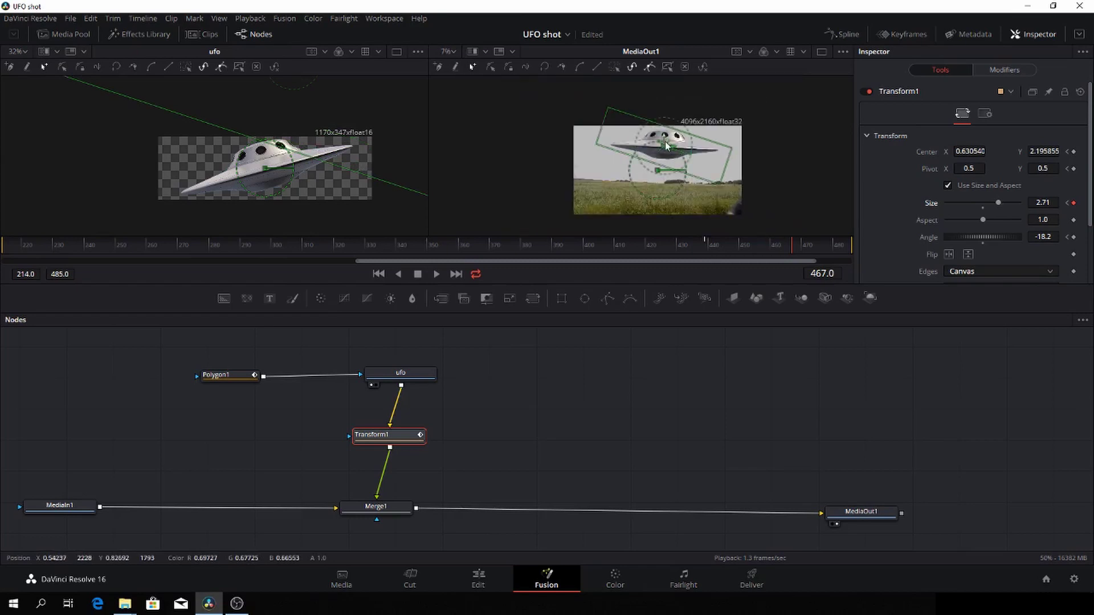
pyautogui.moveTo(667, 145); pyautogui.dragTo(719, 112)
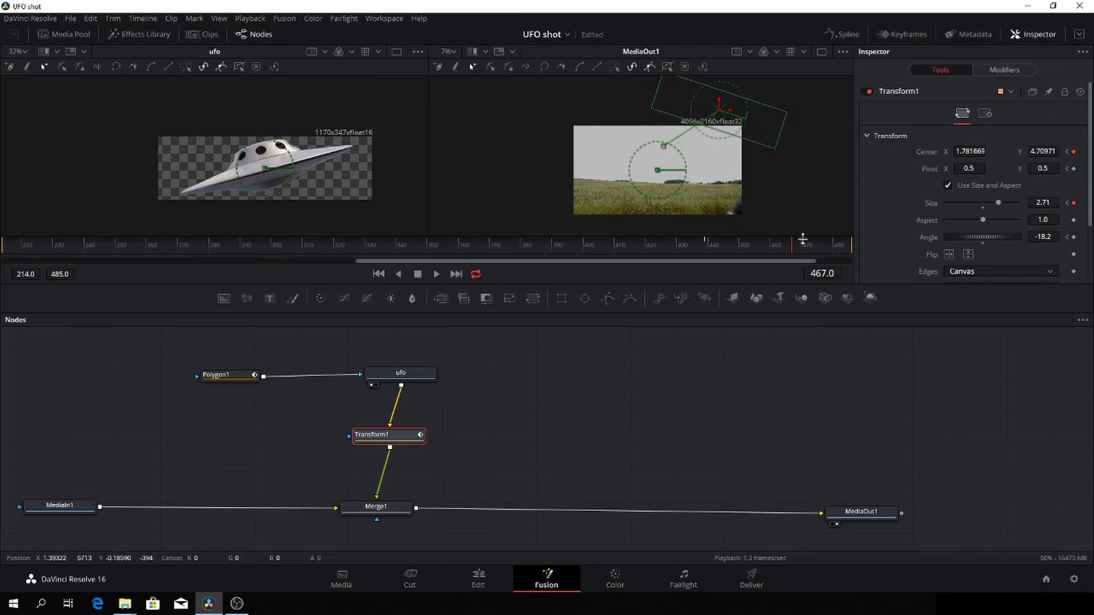
# At frame 214, move the UFO to the sky's far left, Center about -0.93, 1.38, and set its Size to 0.34.
pyautogui.moveTo(790, 250); pyautogui.dragTo(692, 253)
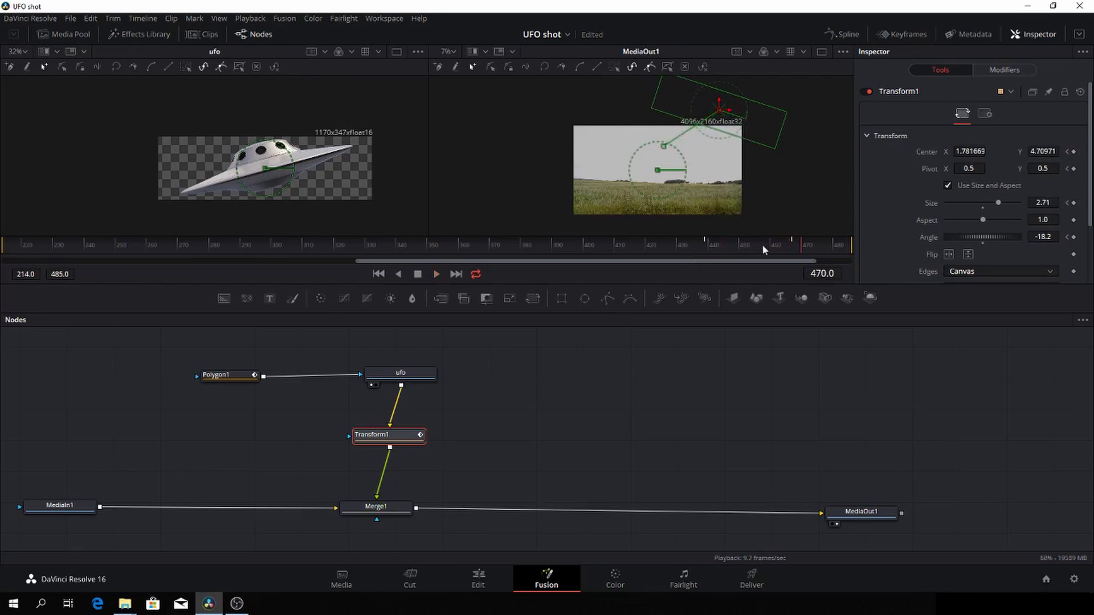
pyautogui.moveTo(800, 250); pyautogui.dragTo(641, 247)
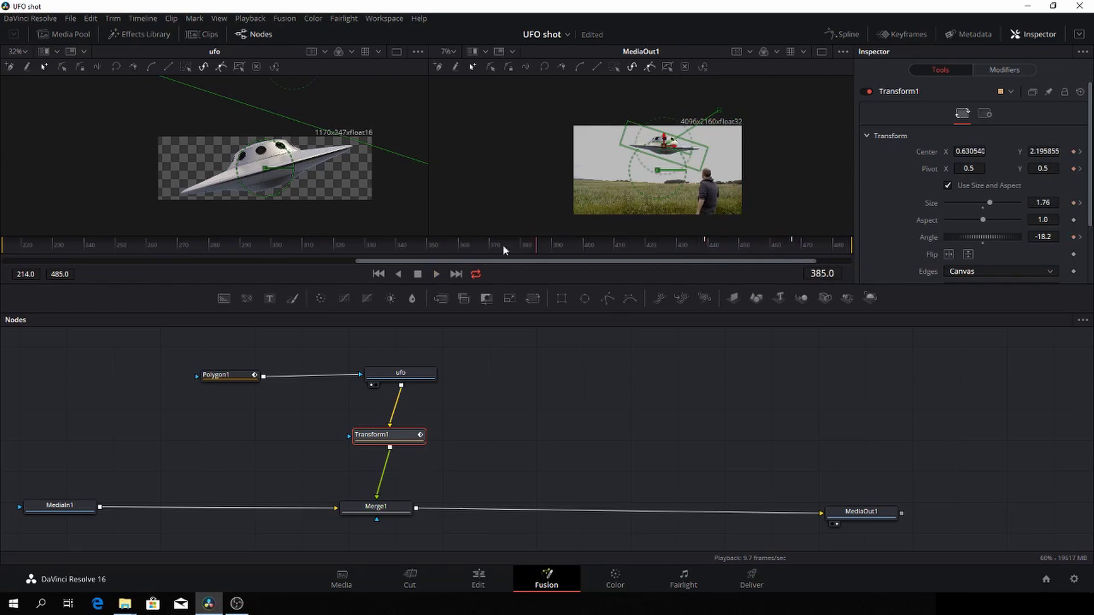
pyautogui.moveTo(503, 244); pyautogui.dragTo(356, 241)
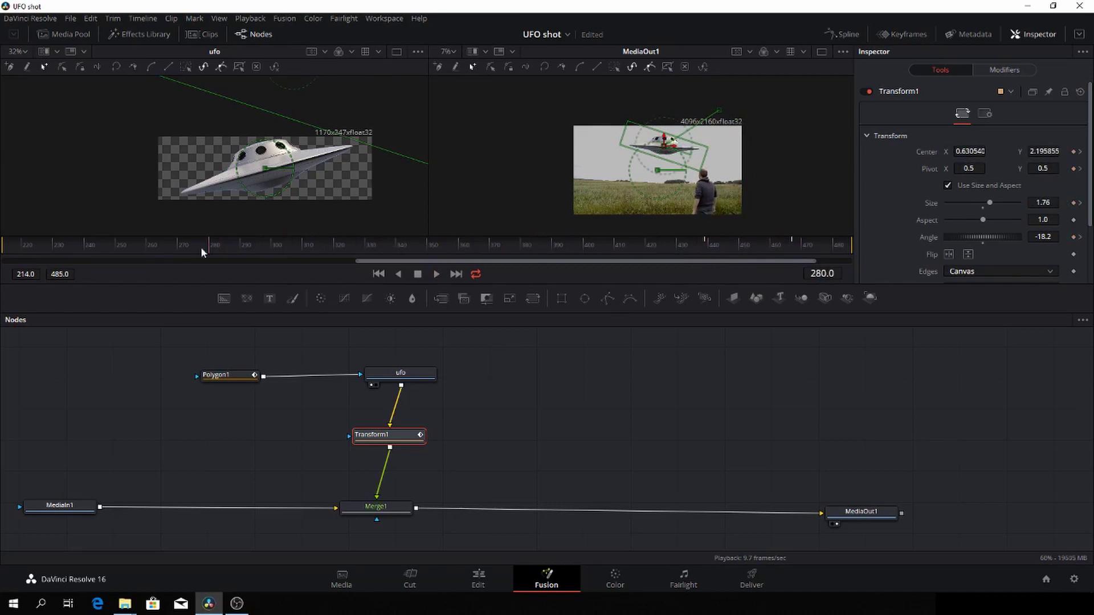
pyautogui.moveTo(200, 248); pyautogui.dragTo(6, 252)
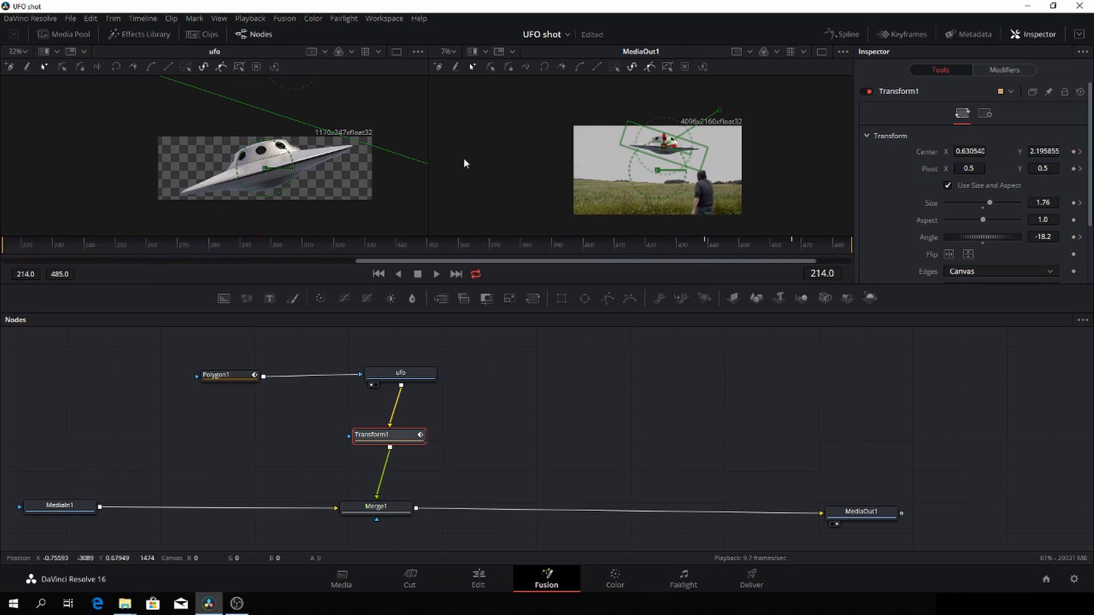
pyautogui.scroll(1, 681, 168)
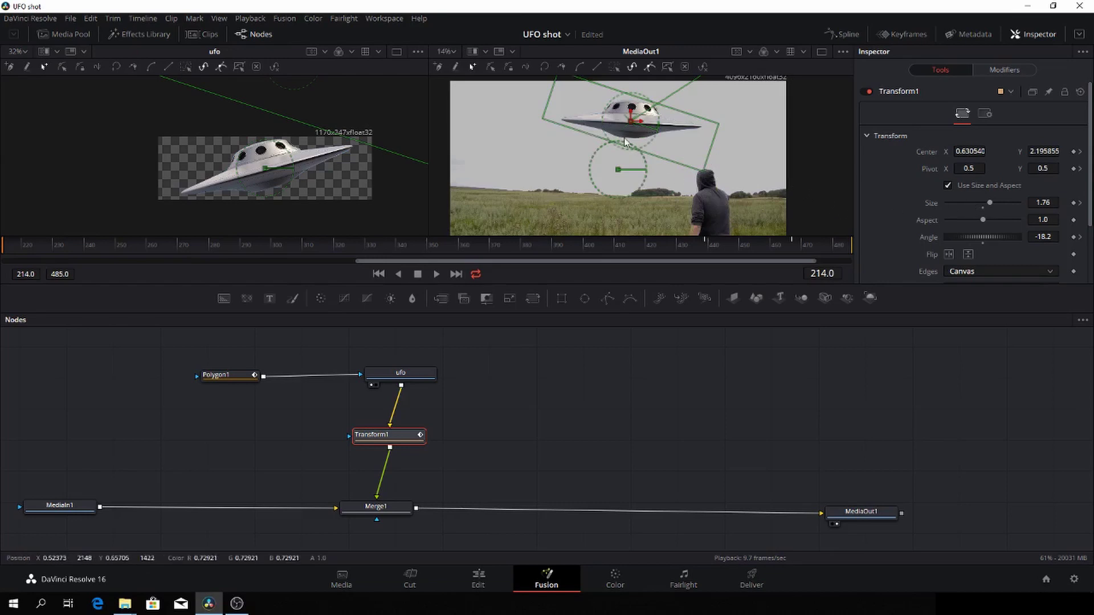
pyautogui.moveTo(630, 122); pyautogui.dragTo(547, 136)
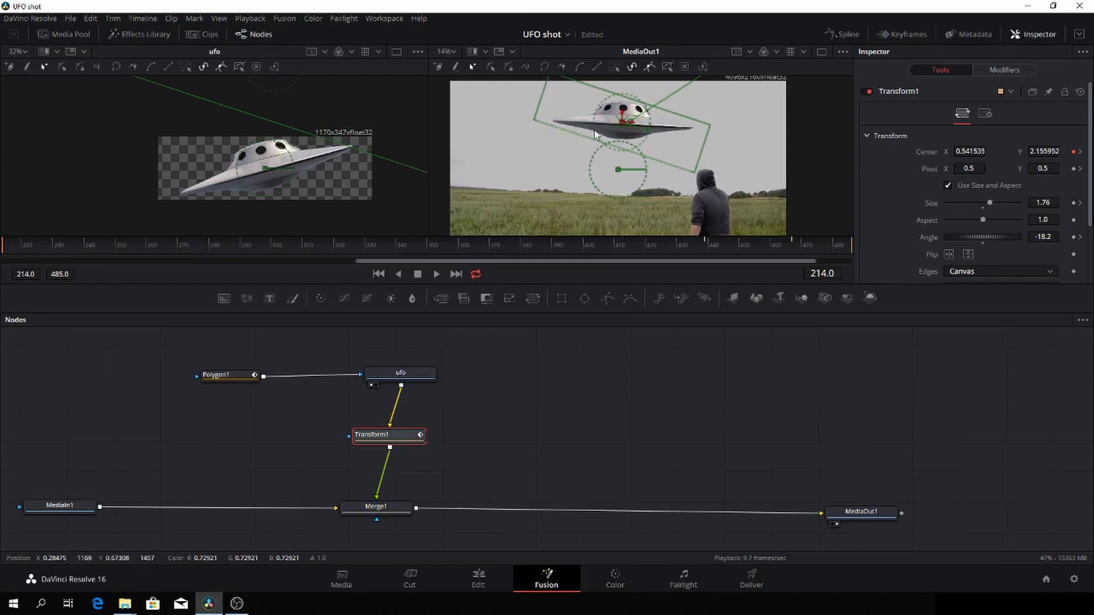
pyautogui.moveTo(623, 131); pyautogui.dragTo(499, 150)
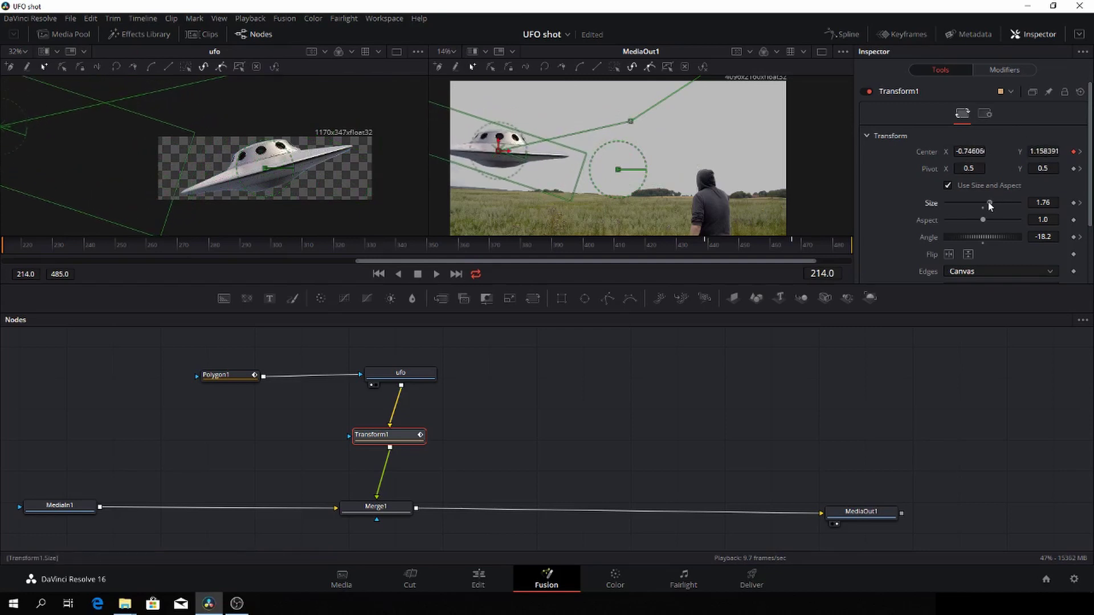
pyautogui.moveTo(988, 201); pyautogui.dragTo(958, 204)
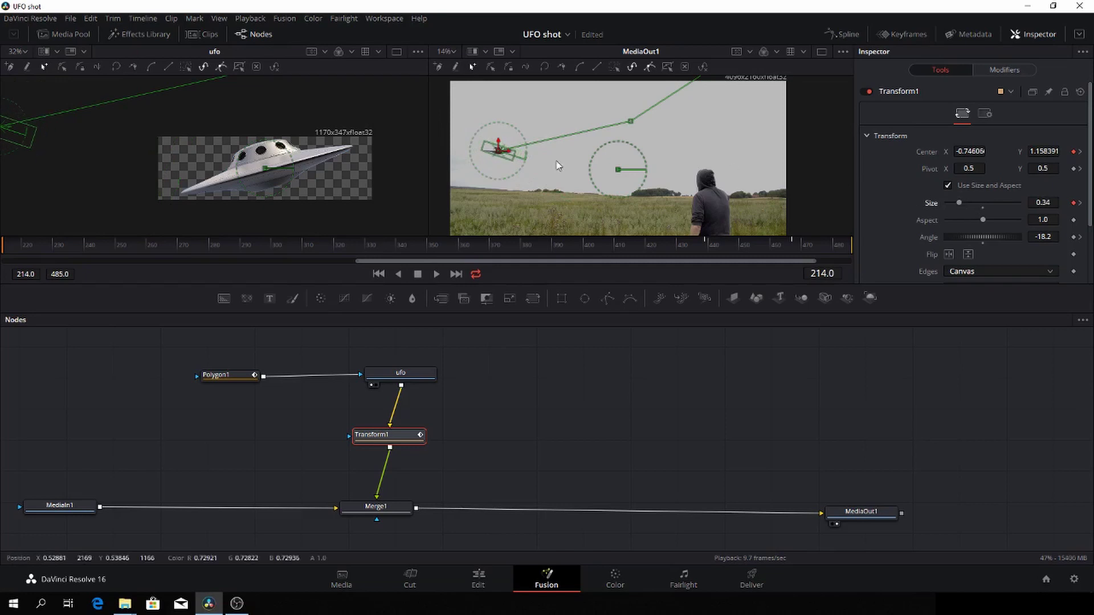
pyautogui.moveTo(504, 153); pyautogui.dragTo(482, 145)
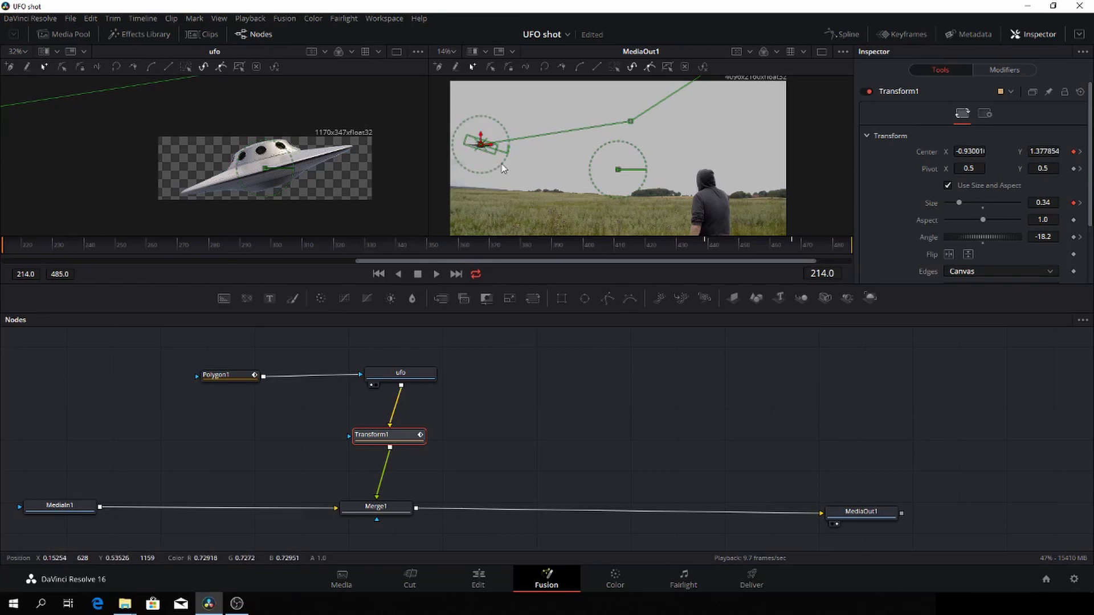
# Play back the UFO's flight animation and stop at frame 476.
pyautogui.press('space')
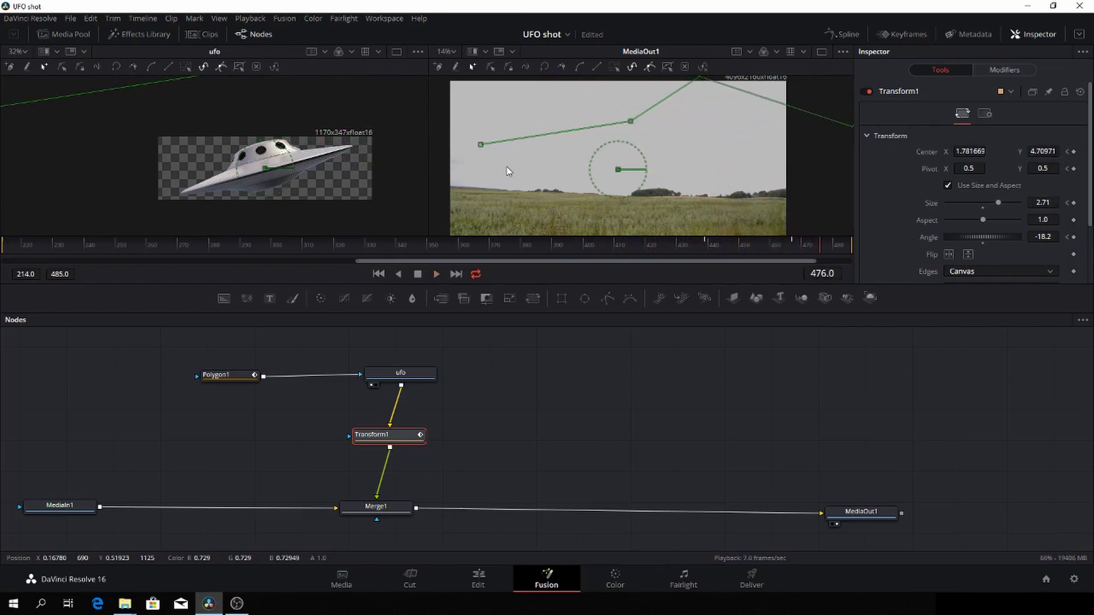
pyautogui.press('space')
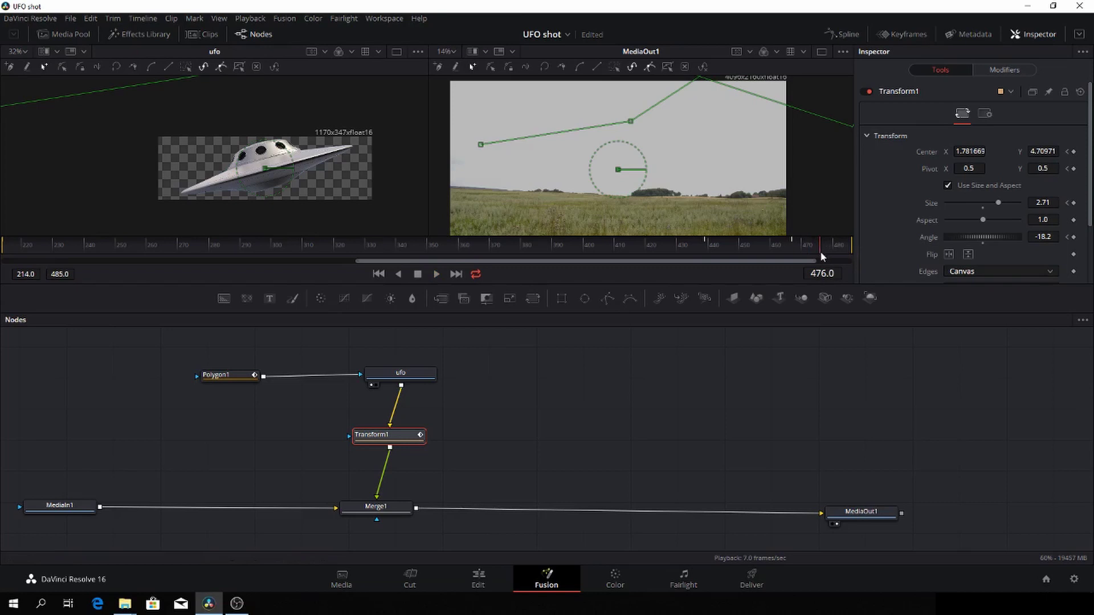
# At frame 214, rotate the UFO clockwise with Transform1's Angle and play back the flight.
pyautogui.moveTo(802, 257); pyautogui.dragTo(360, 248)
pyautogui.click(376, 274)
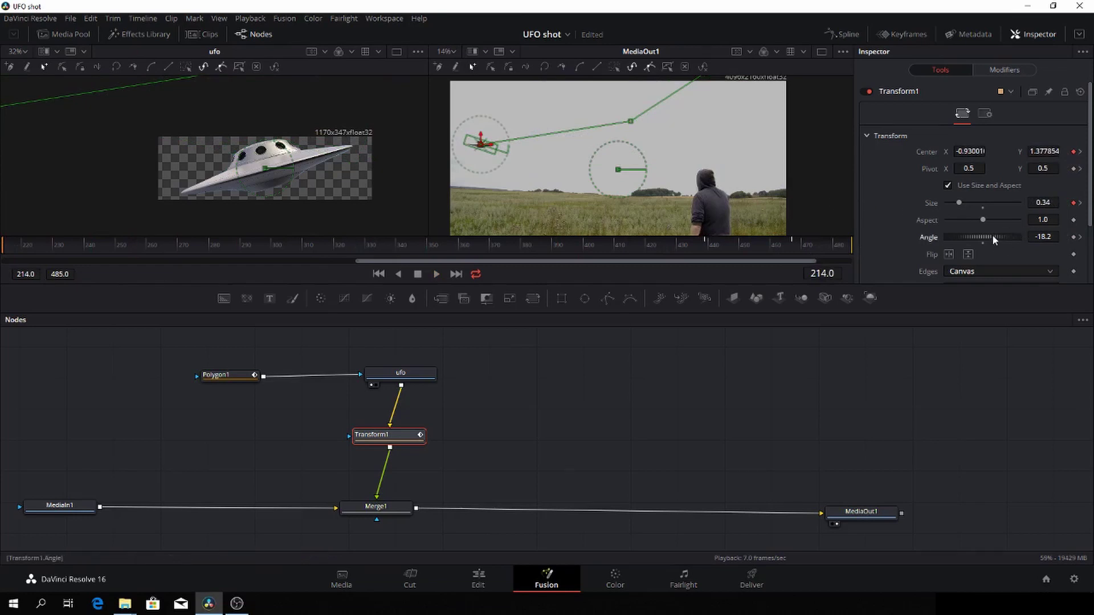
pyautogui.moveTo(995, 237); pyautogui.dragTo(977, 234)
pyautogui.press('space')
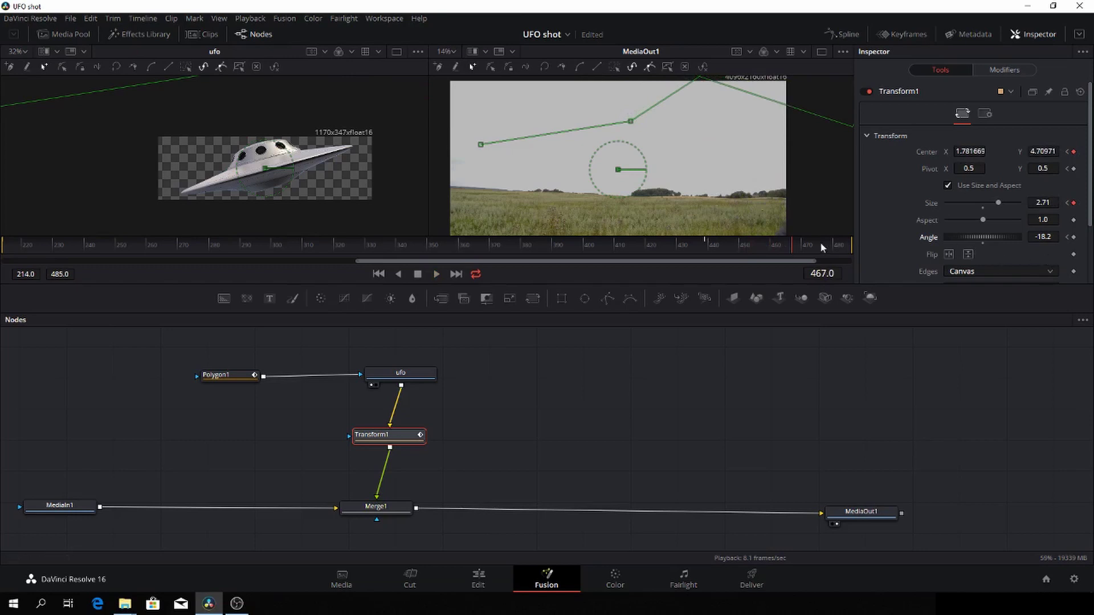
# At frame 439, add a separate Background node beside the UFO nodes and show it in the first viewer, with MediaOut1 in the second.
pyautogui.moveTo(780, 242); pyautogui.dragTo(706, 245)
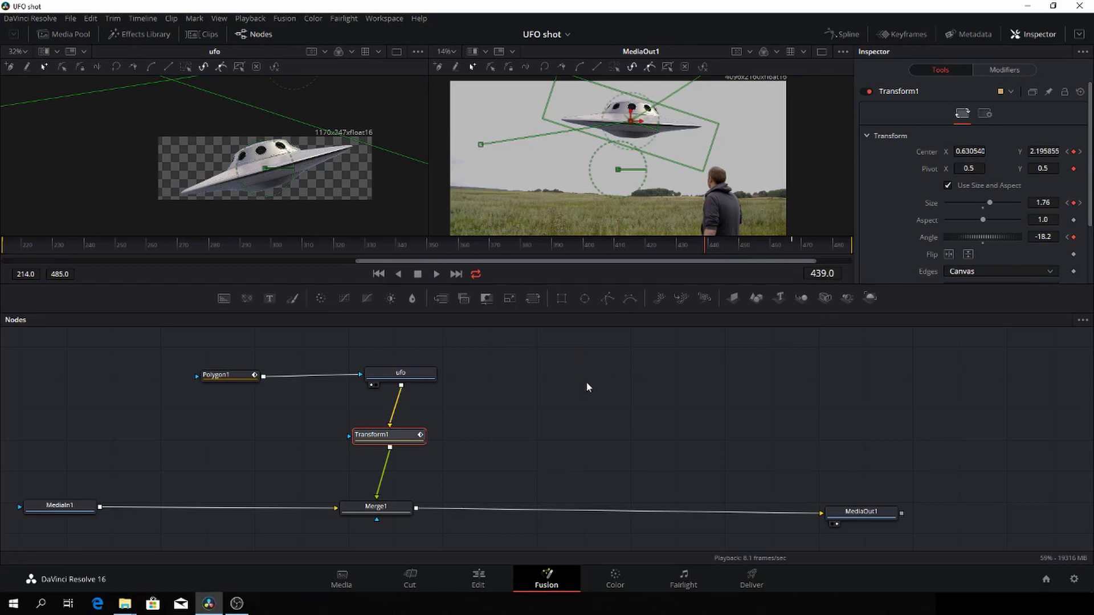
pyautogui.click(572, 398)
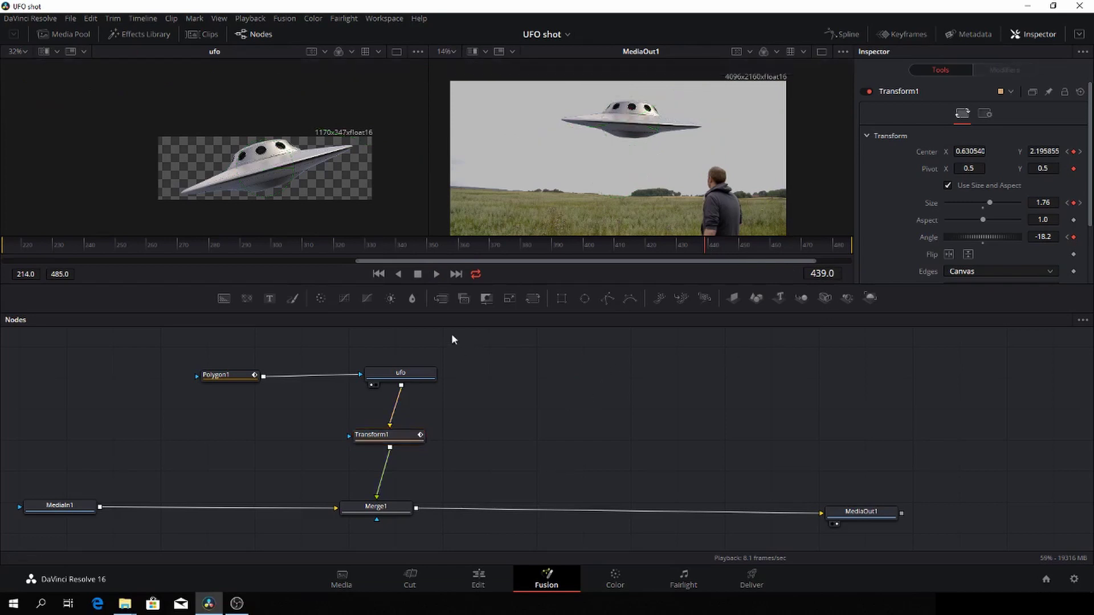
pyautogui.click(224, 298)
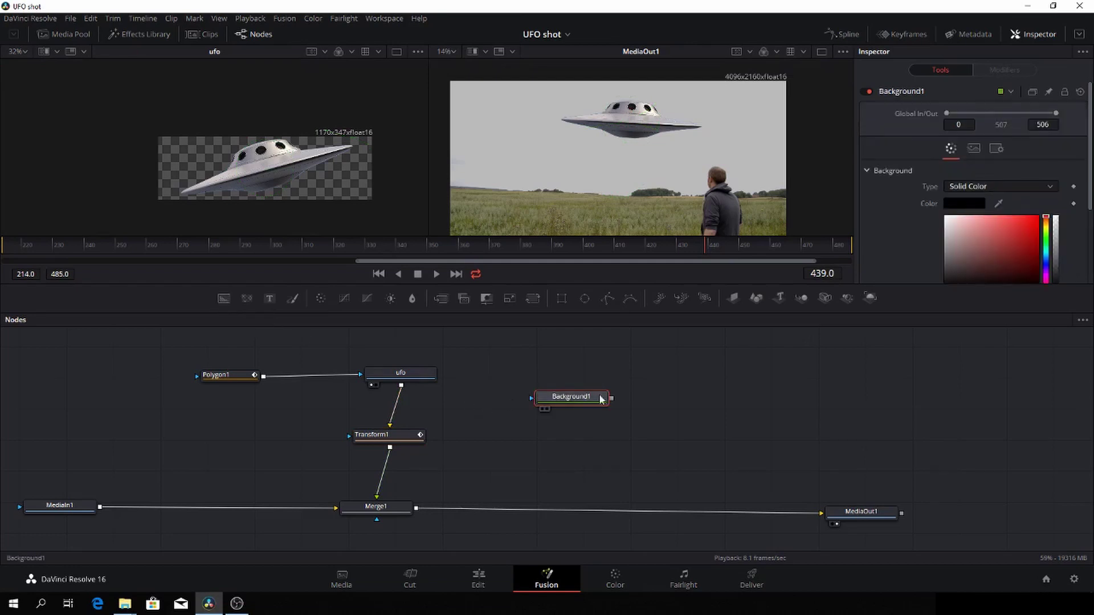
pyautogui.moveTo(581, 399); pyautogui.dragTo(675, 397)
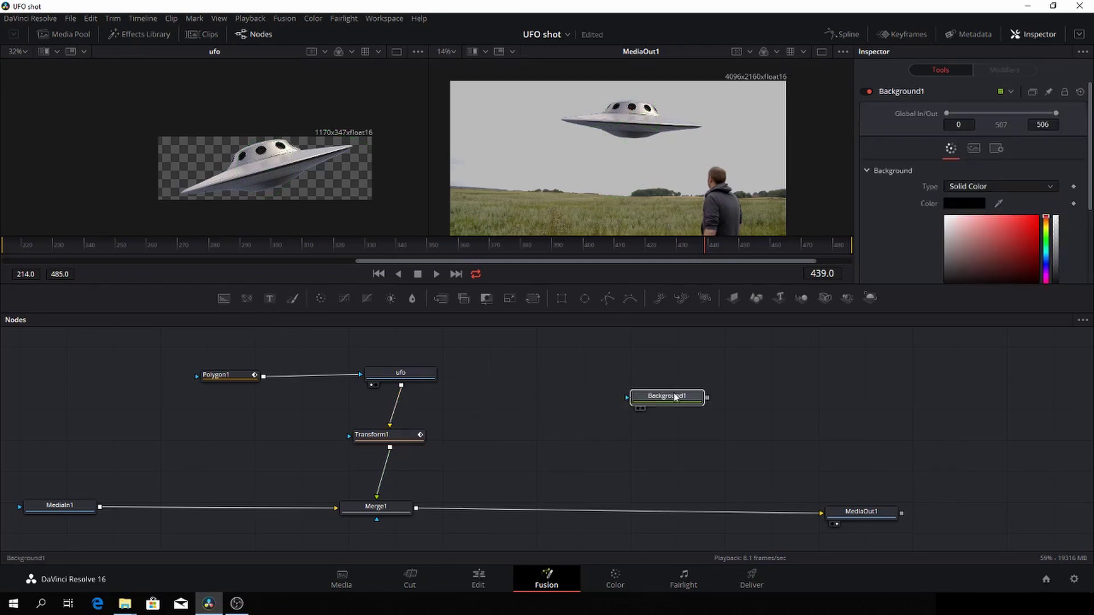
pyautogui.press('2')
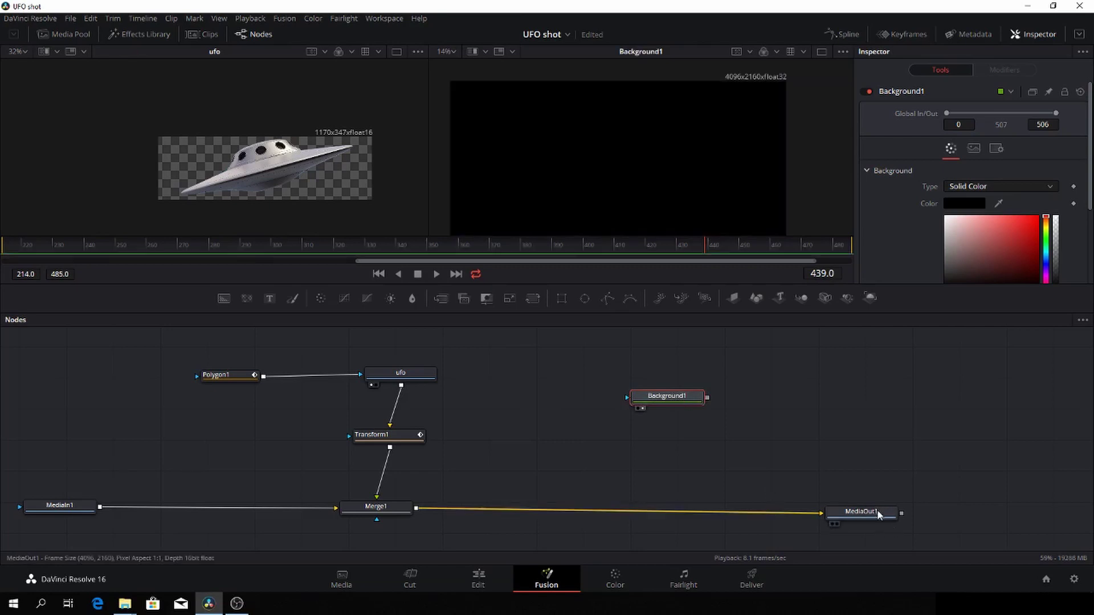
pyautogui.press('2')
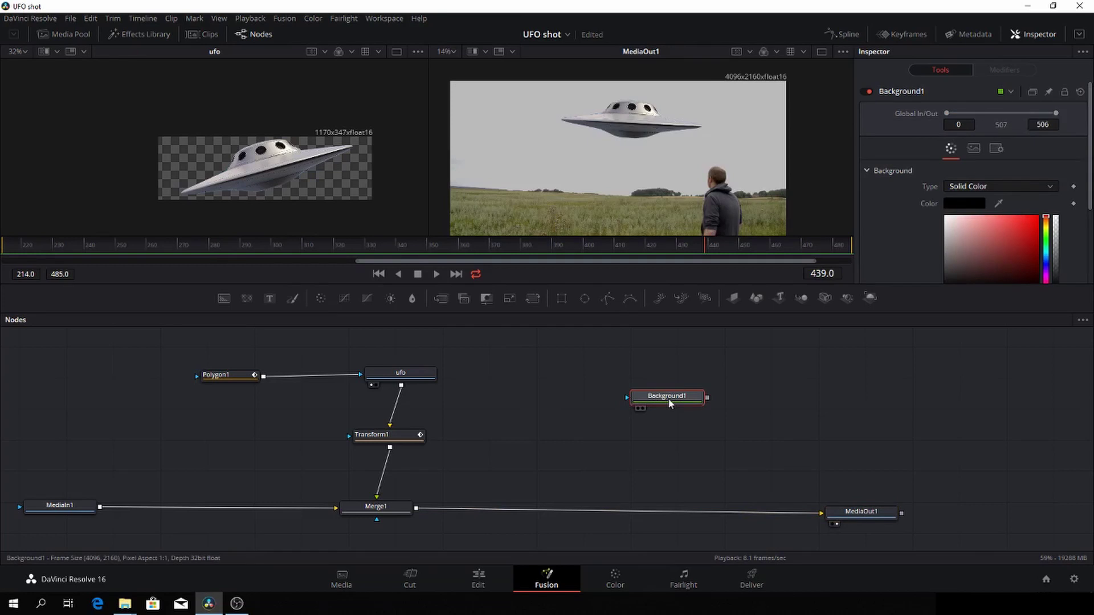
pyautogui.press('1')
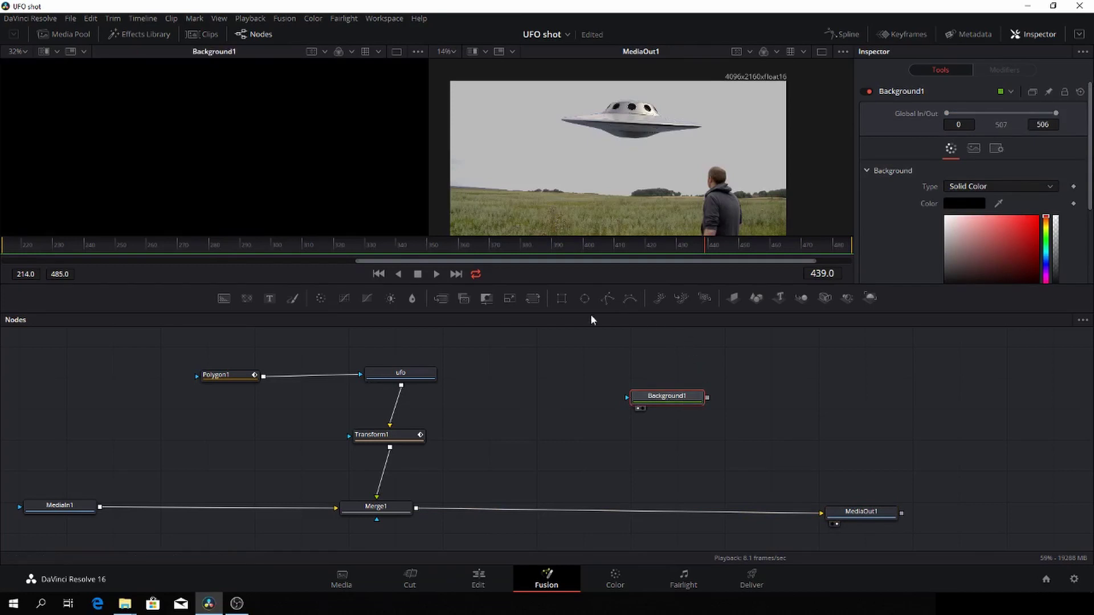
# Add an Ellipse mask node for the background, detach it from Background1 and place it to that node's left.
pyautogui.click(585, 299)
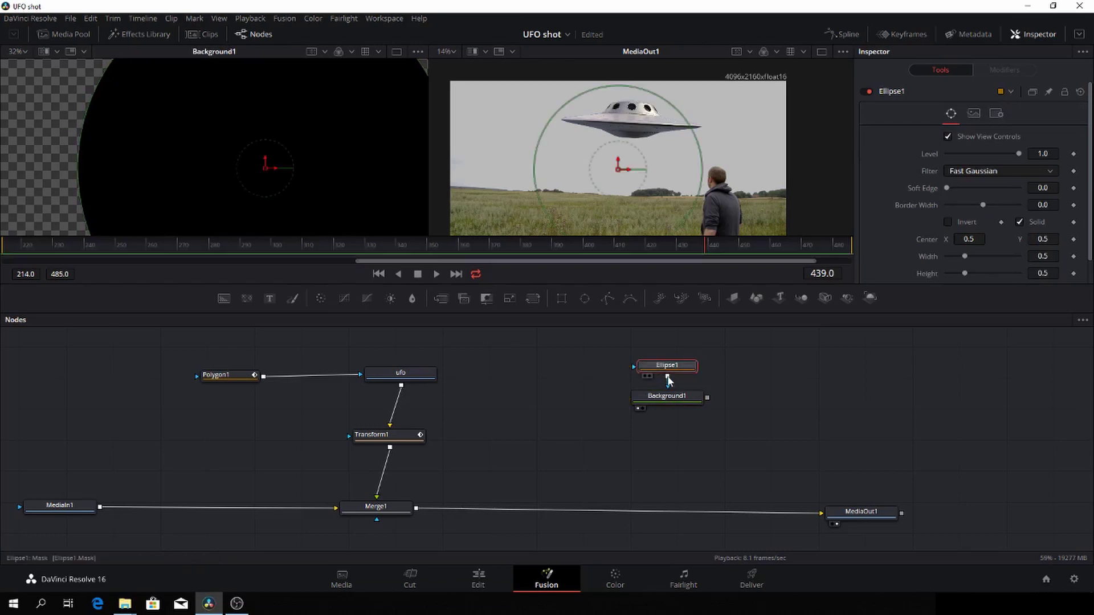
pyautogui.moveTo(669, 387); pyautogui.dragTo(673, 422)
pyautogui.moveTo(664, 365); pyautogui.dragTo(554, 393)
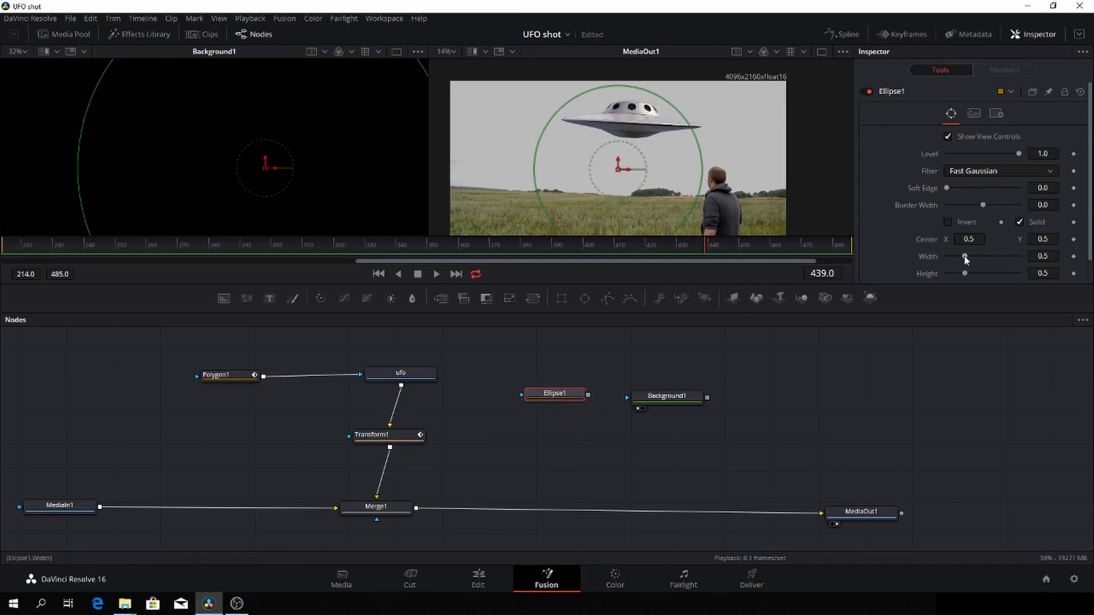
# Set Ellipse1 to Width 0.394, Height 0.031 and Center about 0.51, 0.19 below the UFO, and connect it to Background1 as its mask.
pyautogui.moveTo(964, 257)
pyautogui.mouseDown()
pyautogui.moveTo(949, 272)
pyautogui.moveTo(959, 260)
pyautogui.mouseUp()
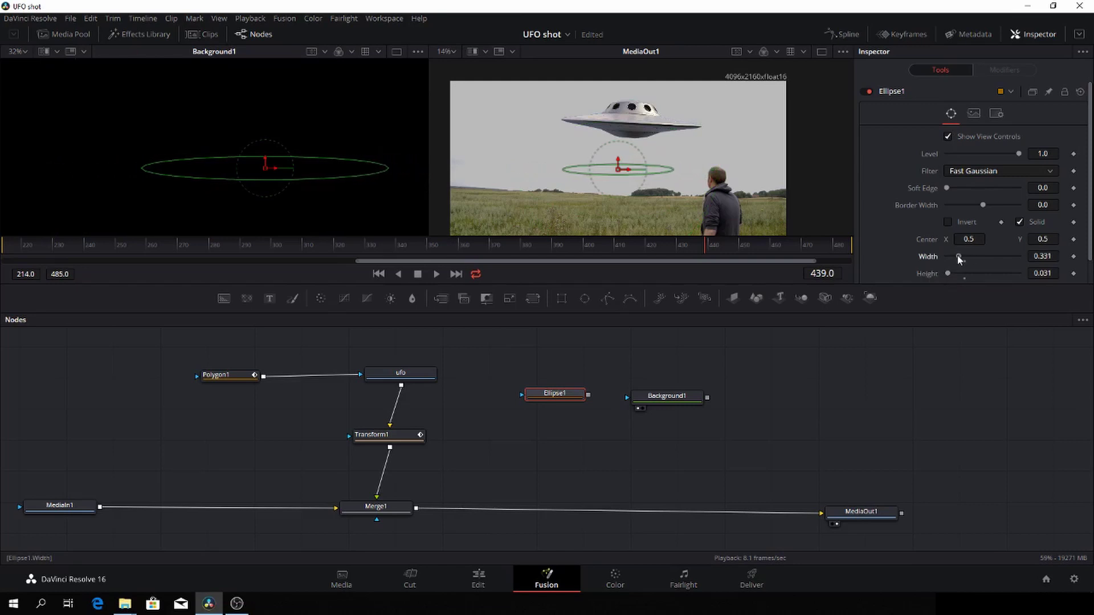
pyautogui.moveTo(622, 172); pyautogui.dragTo(625, 172)
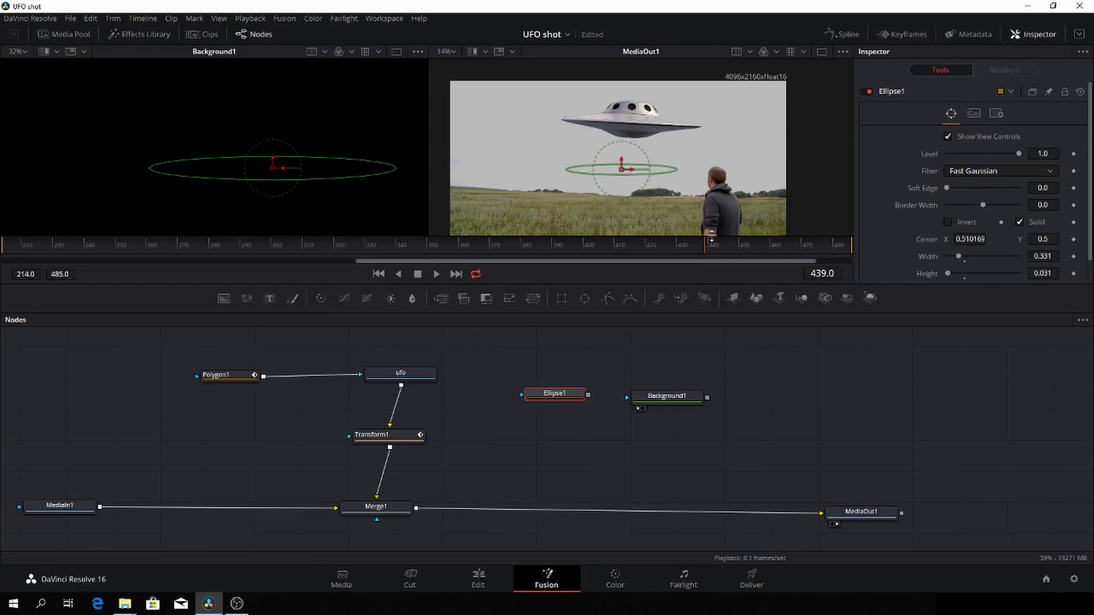
pyautogui.moveTo(623, 173); pyautogui.dragTo(622, 229)
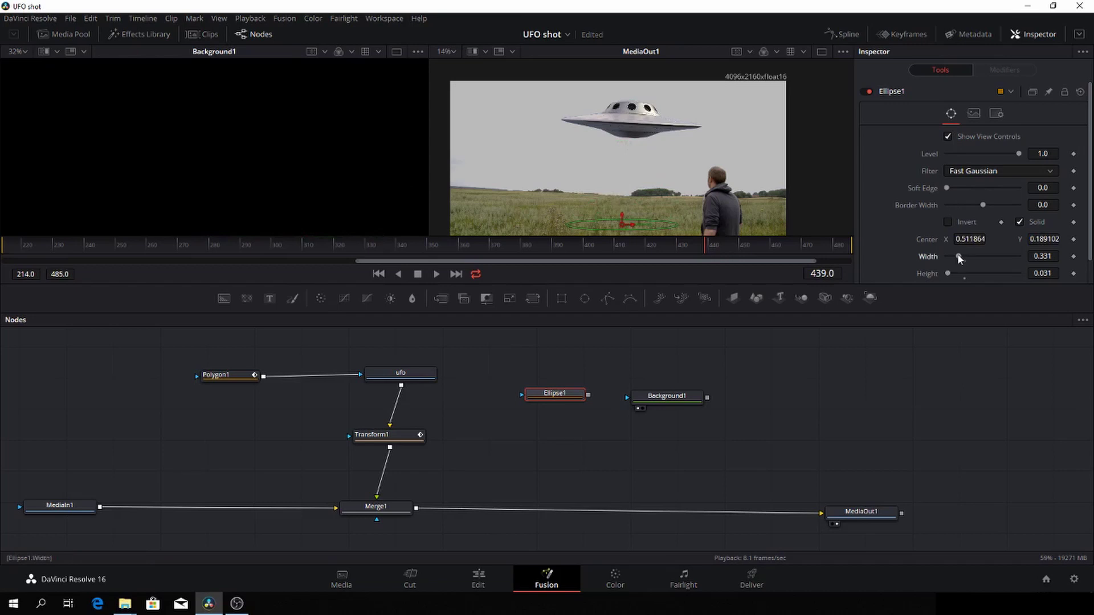
pyautogui.moveTo(962, 254); pyautogui.dragTo(963, 254)
pyautogui.moveTo(590, 398); pyautogui.dragTo(657, 406)
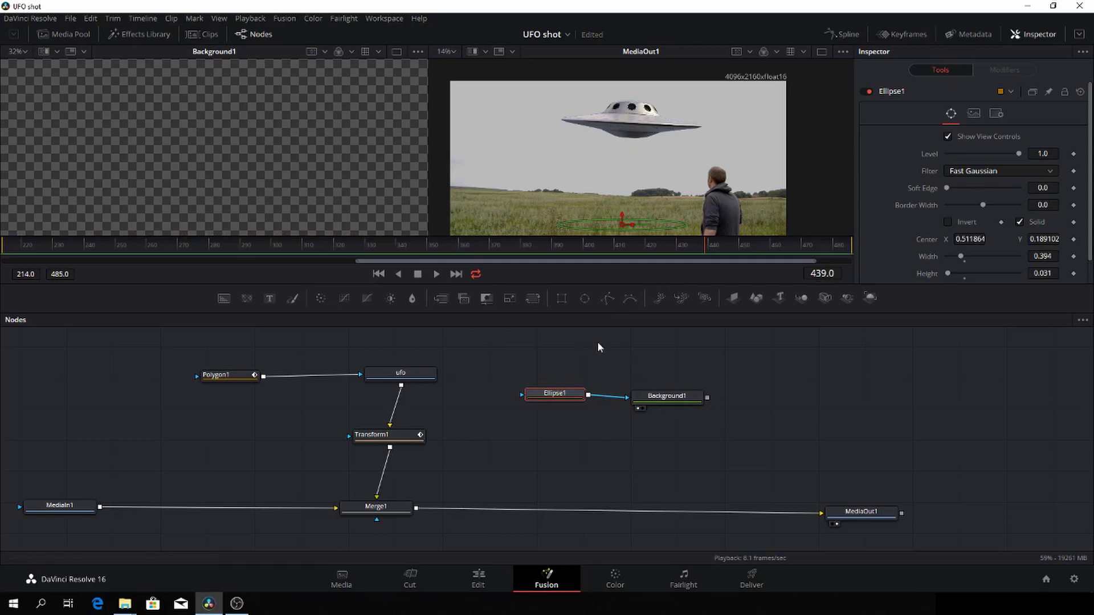
# Insert a second Merge node between Merge1 and MediaOut1 and connect Background1 to it as foreground.
pyautogui.click(669, 453)
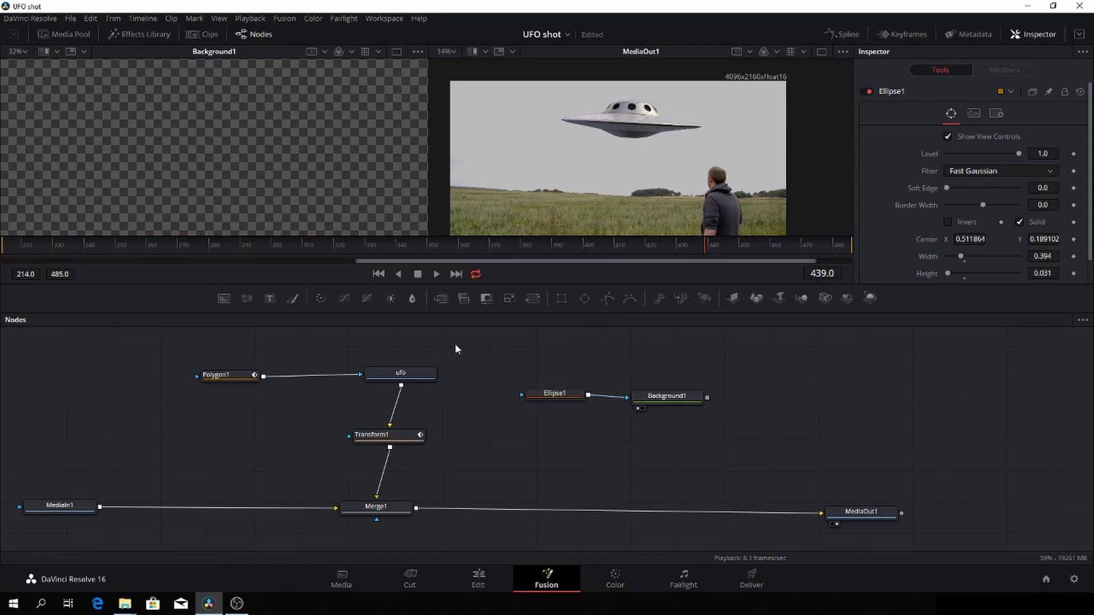
pyautogui.click(443, 300)
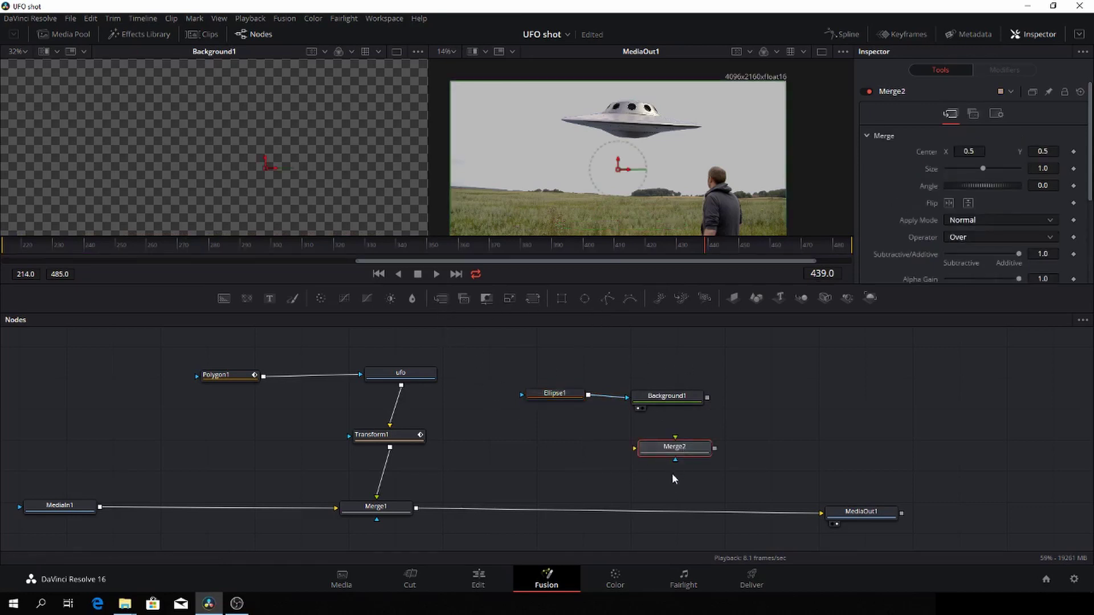
pyautogui.click(665, 483)
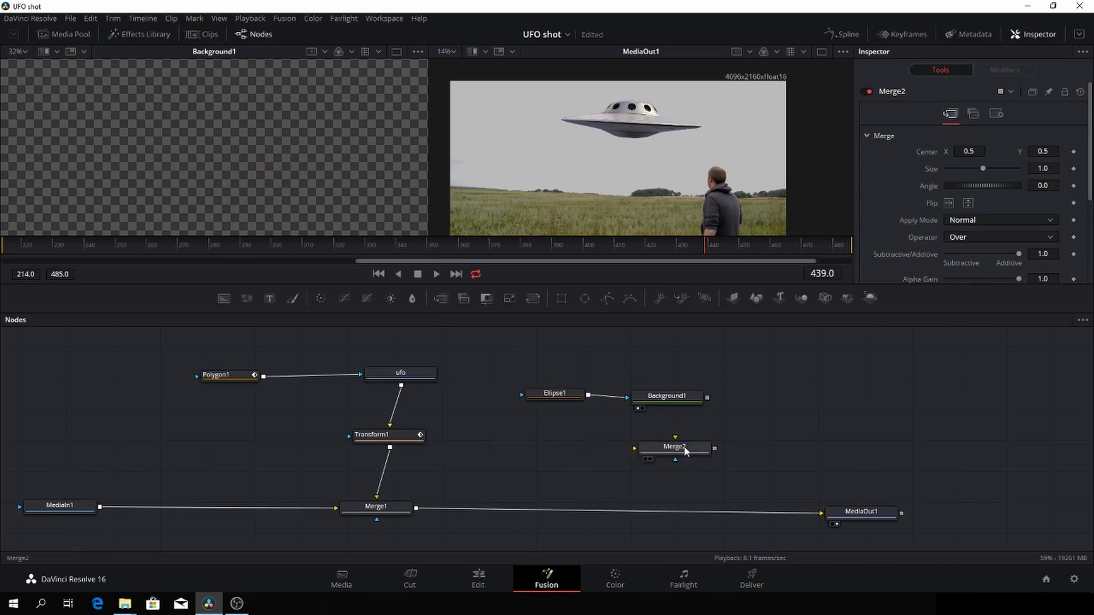
pyautogui.moveTo(662, 452); pyautogui.dragTo(612, 514)
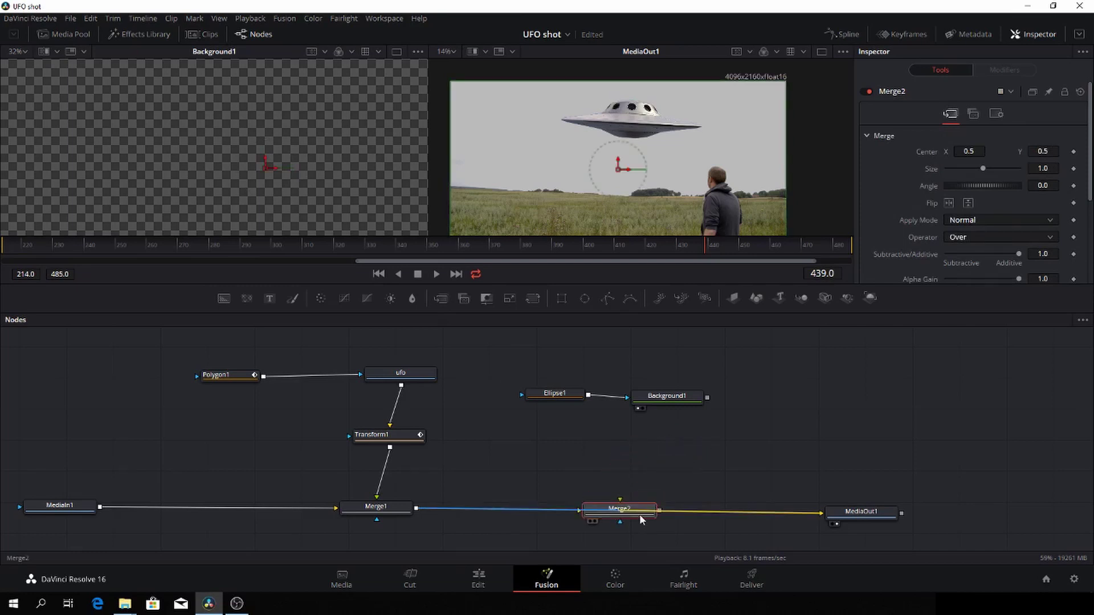
pyautogui.moveTo(633, 506)
pyautogui.mouseDown()
pyautogui.moveTo(640, 483)
pyautogui.moveTo(631, 479)
pyautogui.moveTo(631, 513)
pyautogui.moveTo(642, 516)
pyautogui.mouseUp()
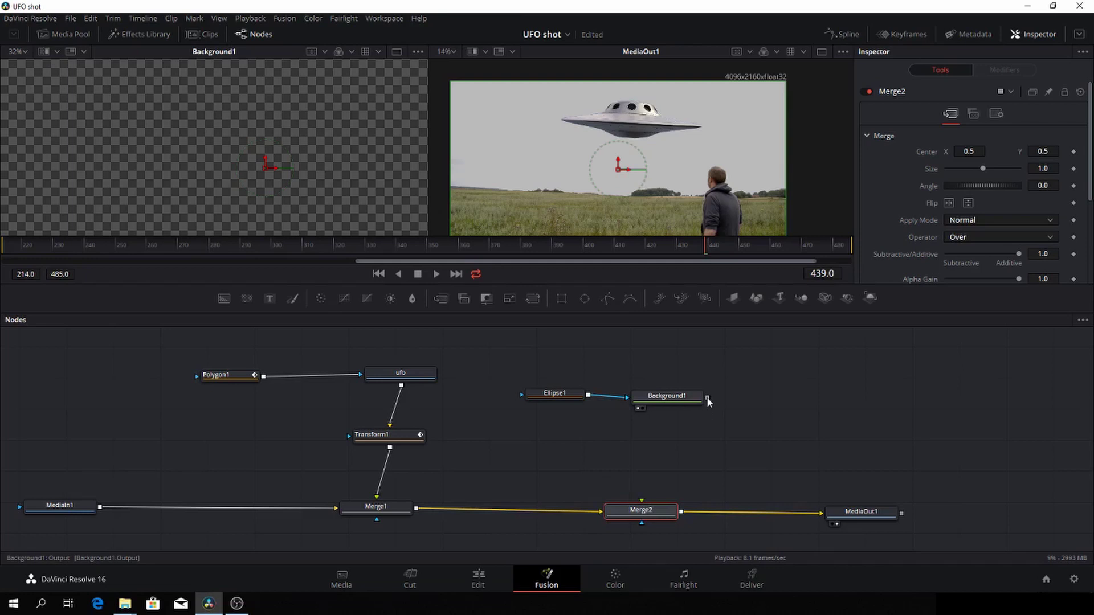
pyautogui.moveTo(708, 399); pyautogui.dragTo(671, 525)
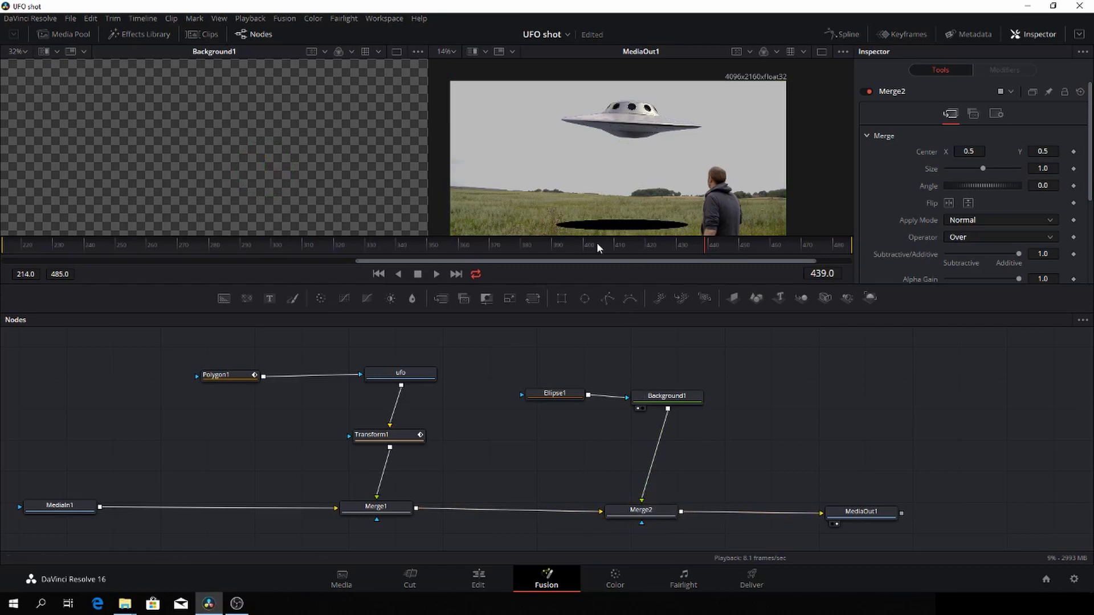
# At frame 439, move the shadow to Merge2 Center about 0.49, 0.48 and add keyframes to its Center, Size and Angle.
pyautogui.click(655, 513)
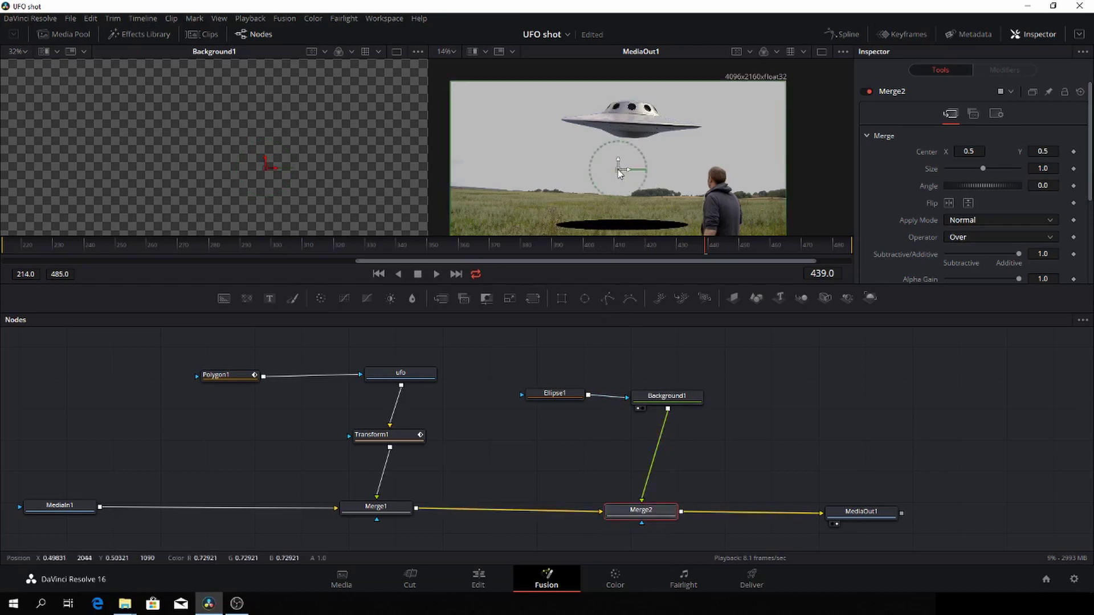
pyautogui.moveTo(619, 171); pyautogui.dragTo(616, 173)
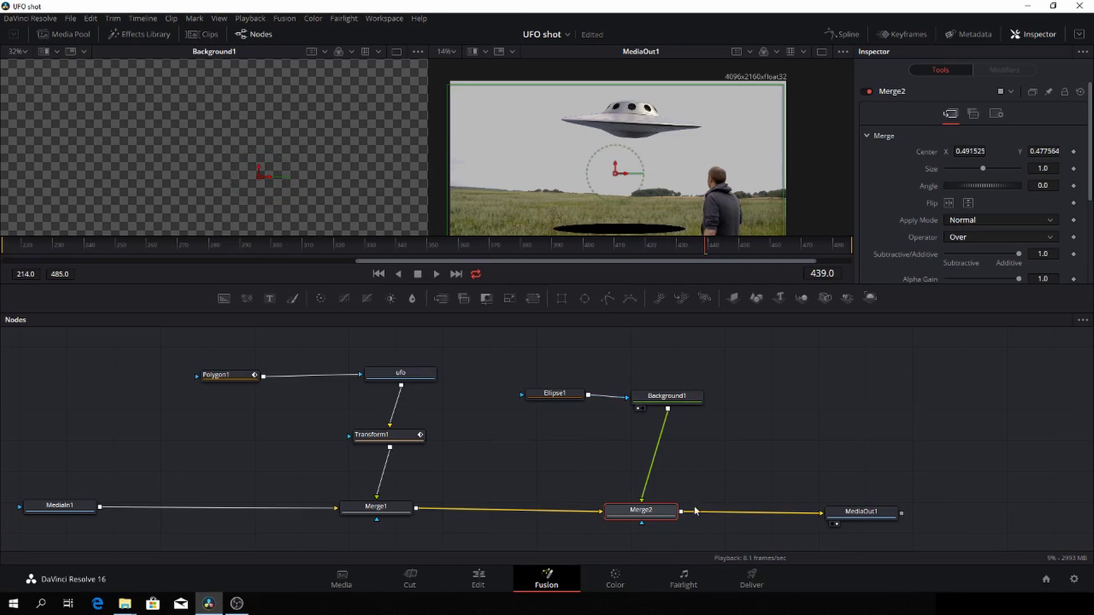
pyautogui.click(1075, 152)
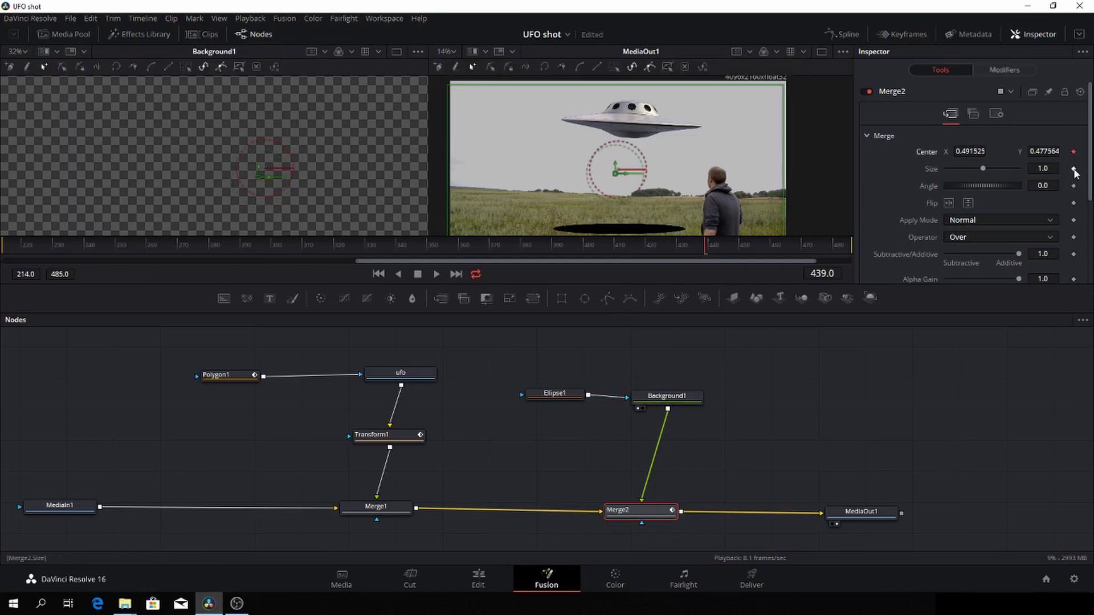
pyautogui.click(1073, 169)
# At frame 214, set Merge2's Size to 0.16 and Angle to -7.8, and move the shadow below the distant UFO, Center about 0.08, 0.38.
pyautogui.click(701, 251)
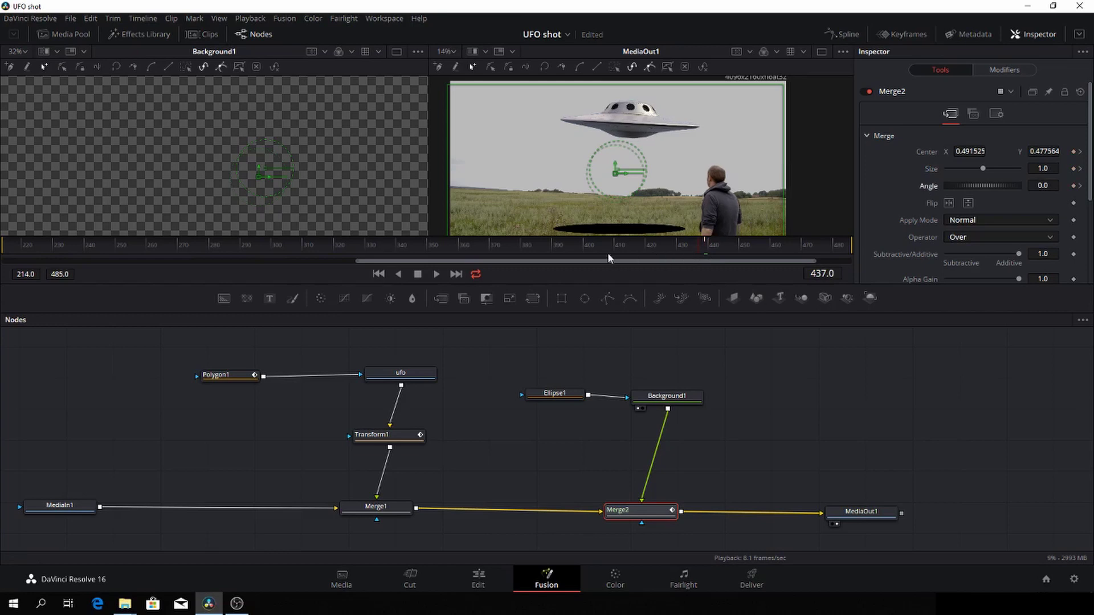
pyautogui.moveTo(511, 251); pyautogui.dragTo(281, 249)
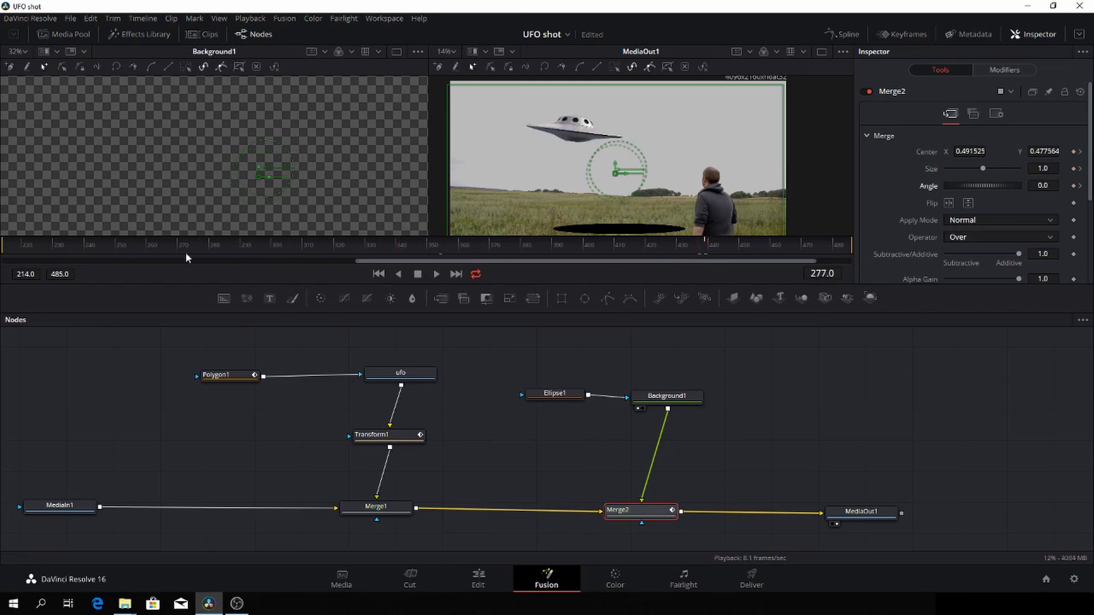
pyautogui.moveTo(187, 254); pyautogui.dragTo(9, 251)
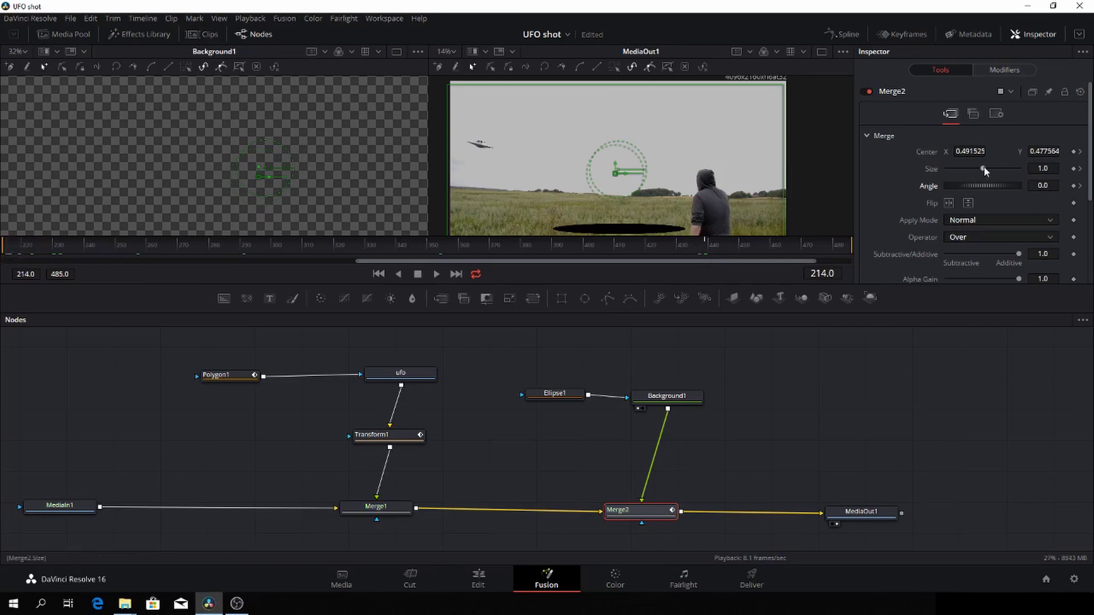
pyautogui.moveTo(984, 167); pyautogui.dragTo(955, 166)
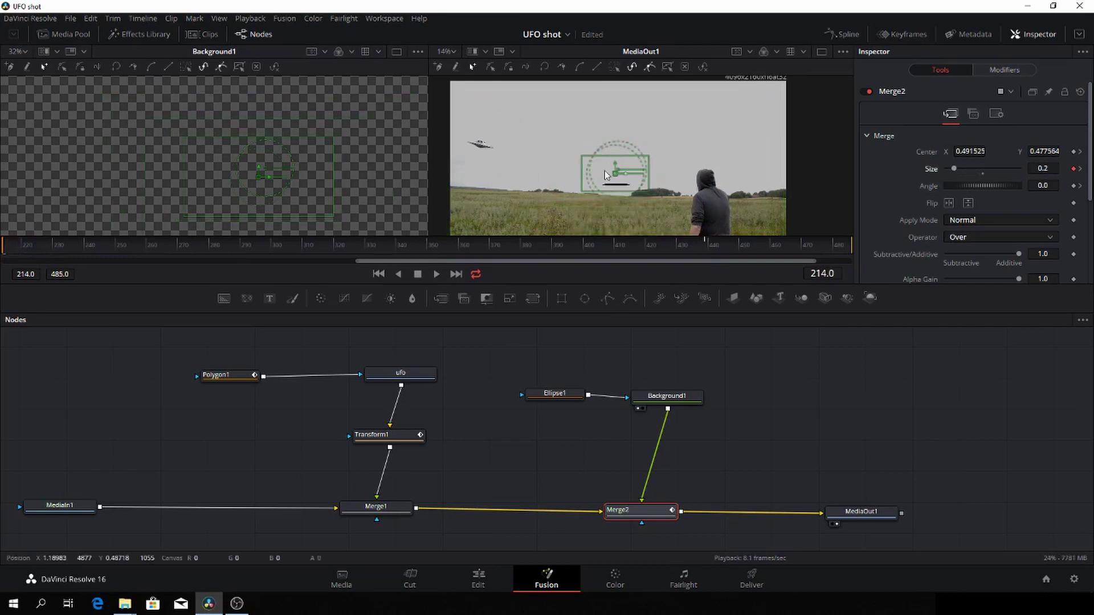
pyautogui.moveTo(608, 183); pyautogui.dragTo(476, 191)
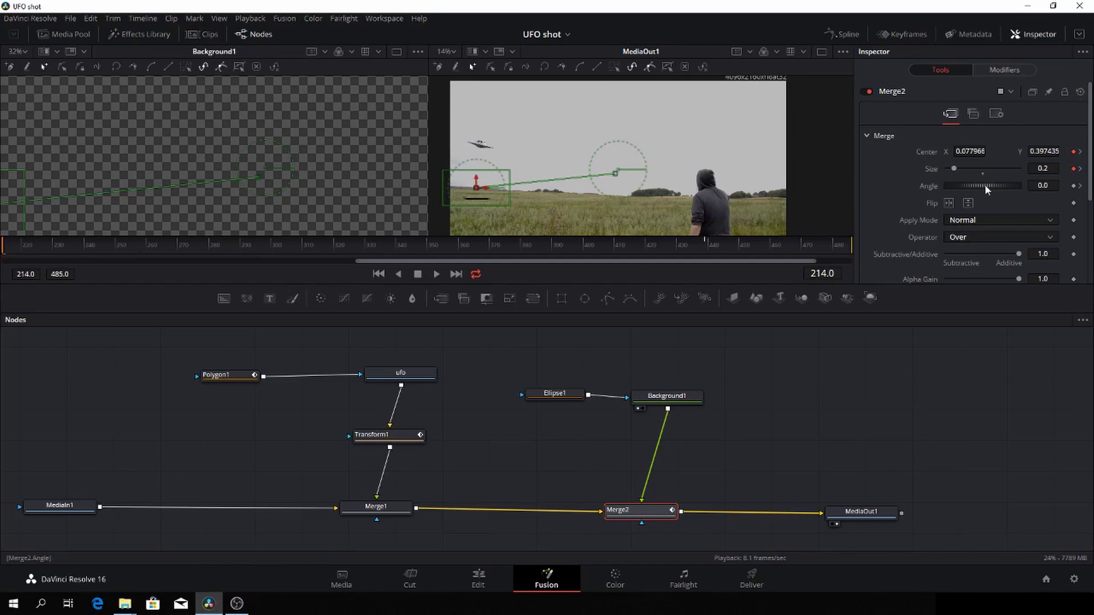
pyautogui.moveTo(984, 183); pyautogui.dragTo(983, 184)
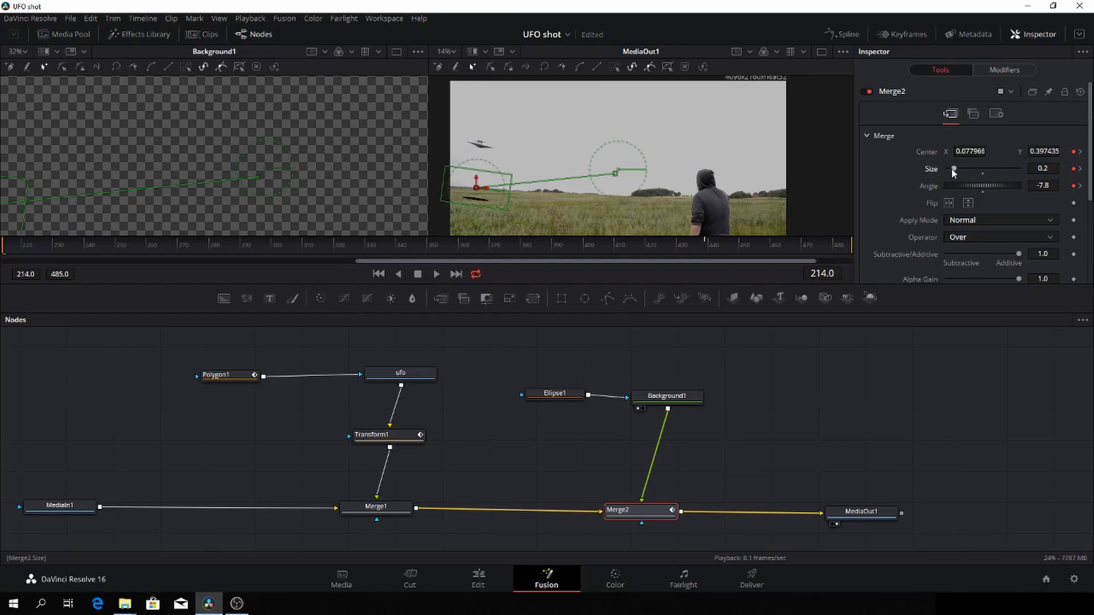
pyautogui.moveTo(951, 170); pyautogui.dragTo(949, 170)
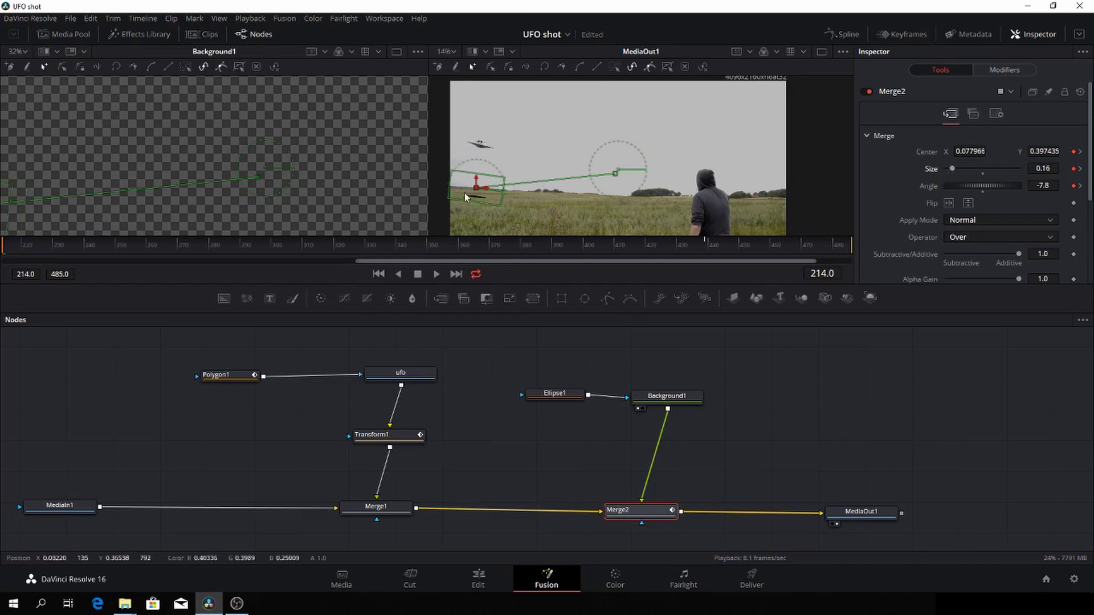
pyautogui.moveTo(474, 188); pyautogui.dragTo(473, 191)
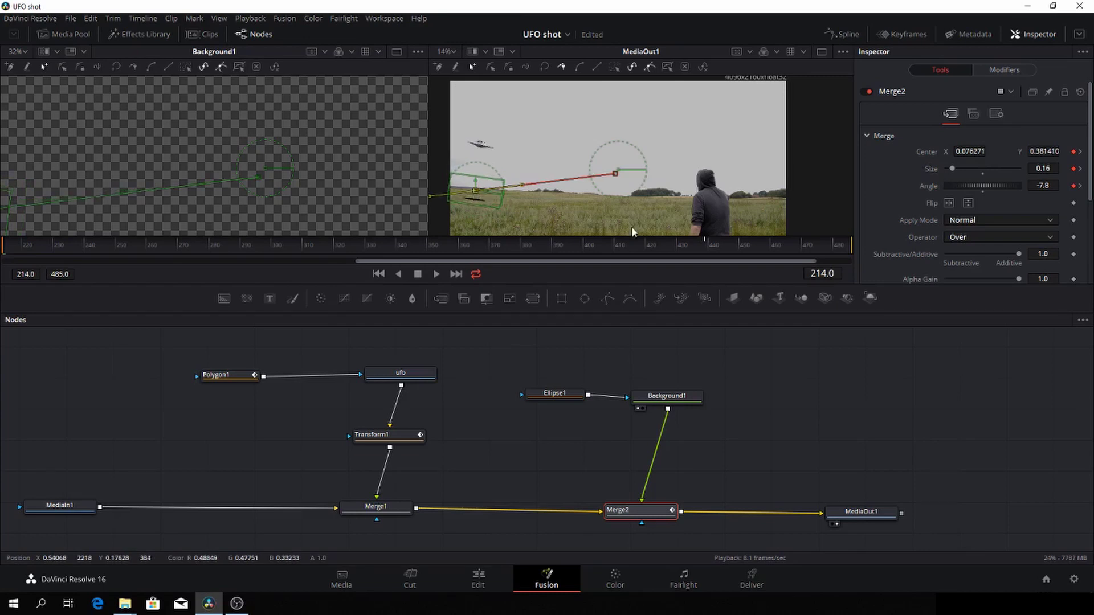
# Play back the combined UFO and shadow animation and stop at frame 439.
pyautogui.press('space')
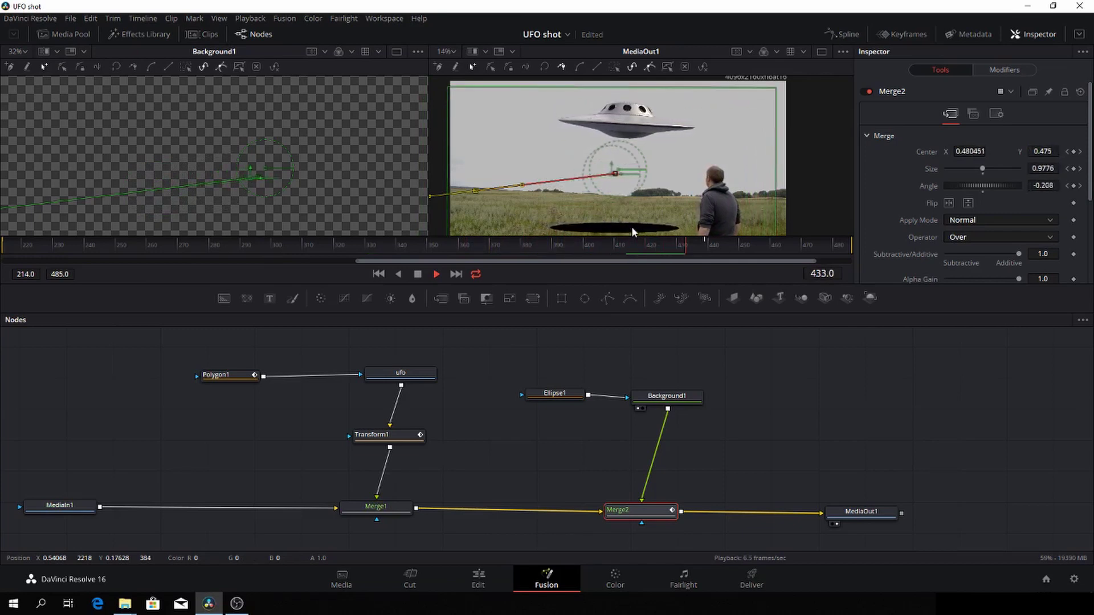
pyautogui.press('space')
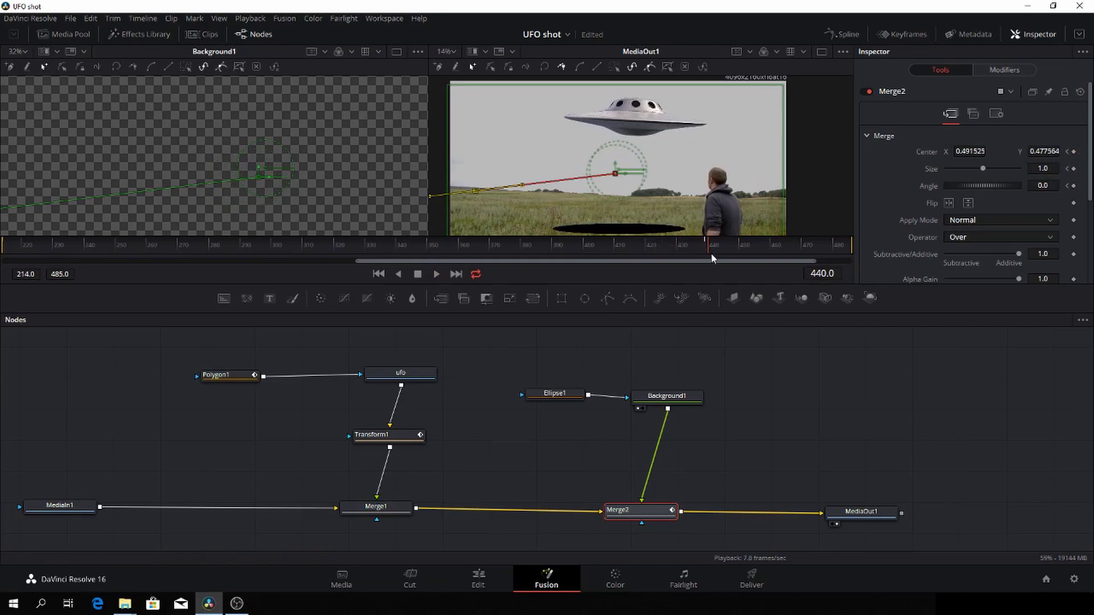
pyautogui.press('Left')
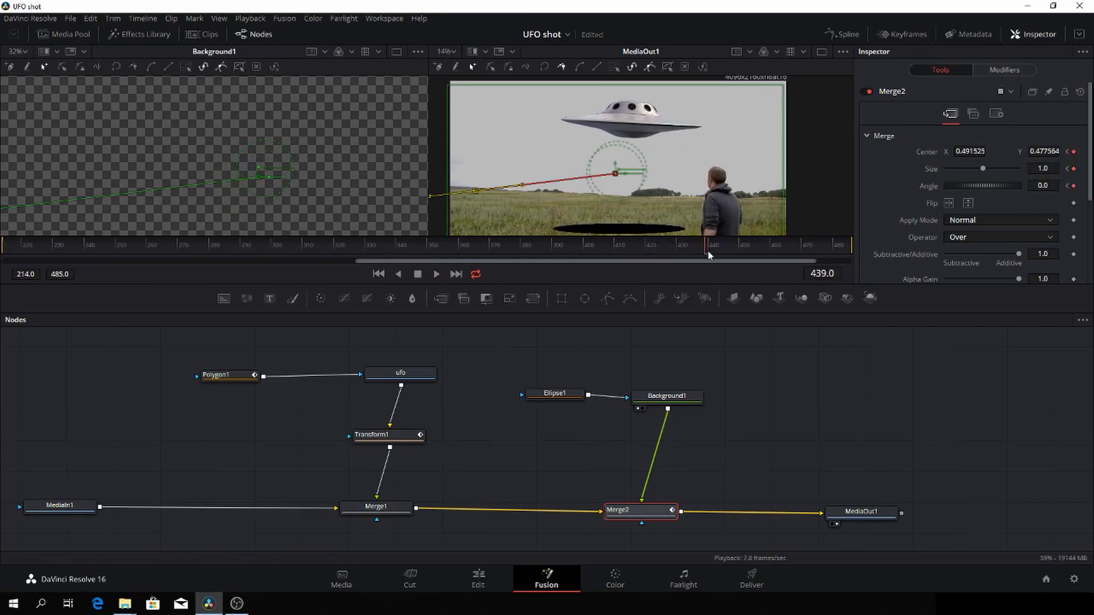
# At frame 442, move the shadow under the UFO to Merge2 Center about 0.53, 0.48.
pyautogui.press('Right')
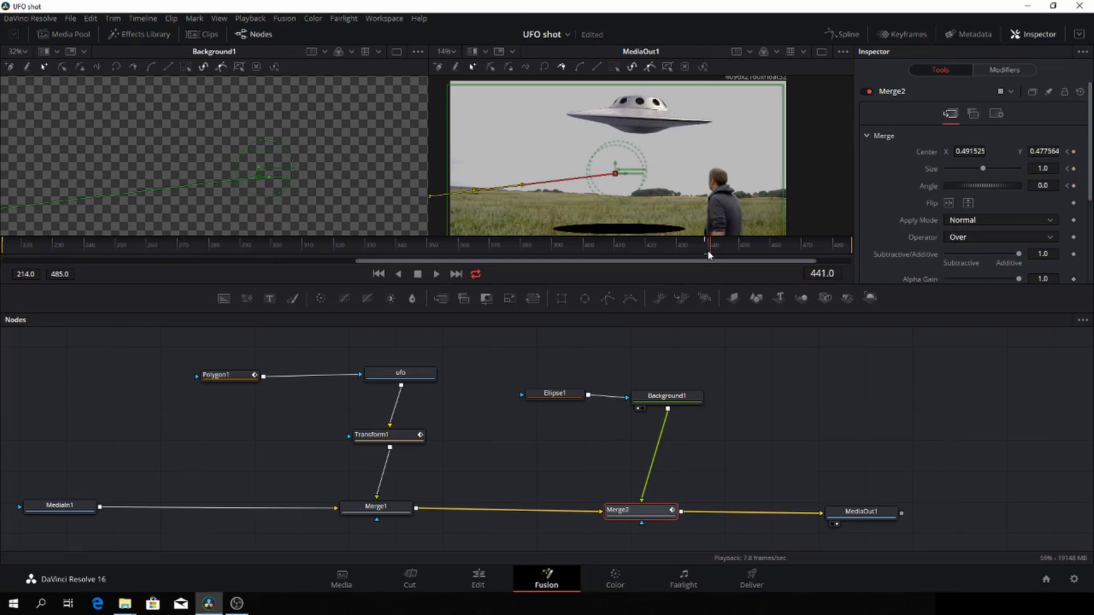
pyautogui.press('Left')
pyautogui.press('Left')
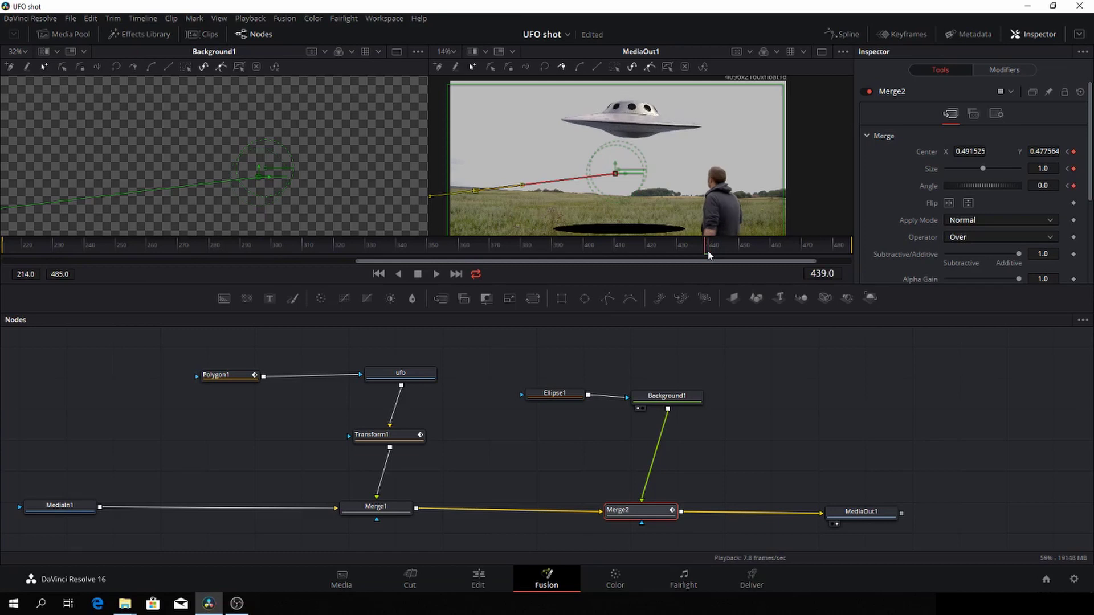
pyautogui.press('Right')
pyautogui.press('Right')
pyautogui.press('Right')
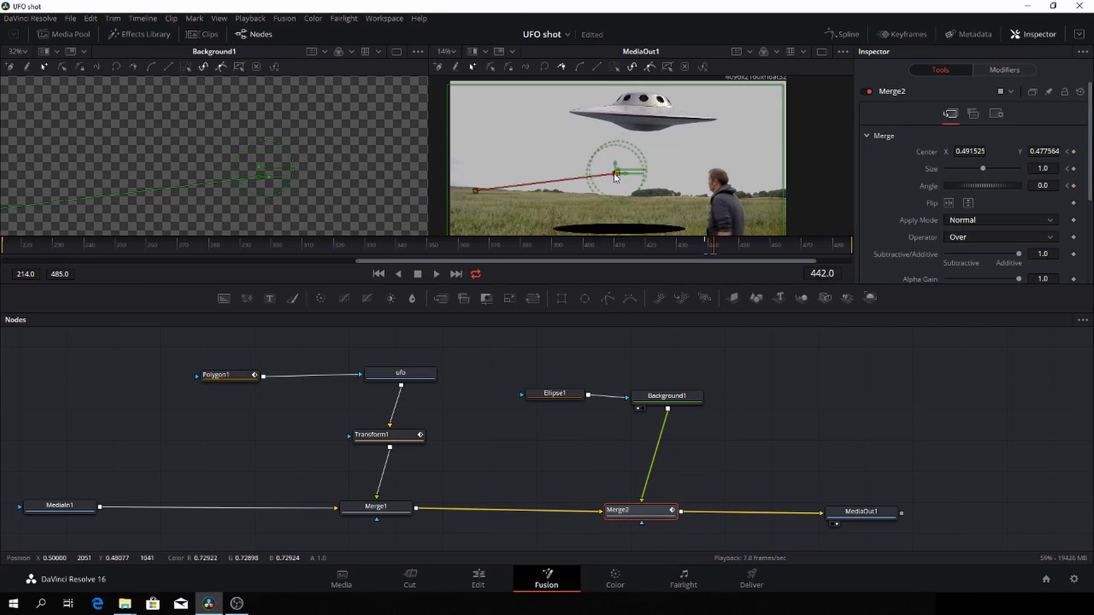
pyautogui.moveTo(627, 225); pyautogui.dragTo(625, 224)
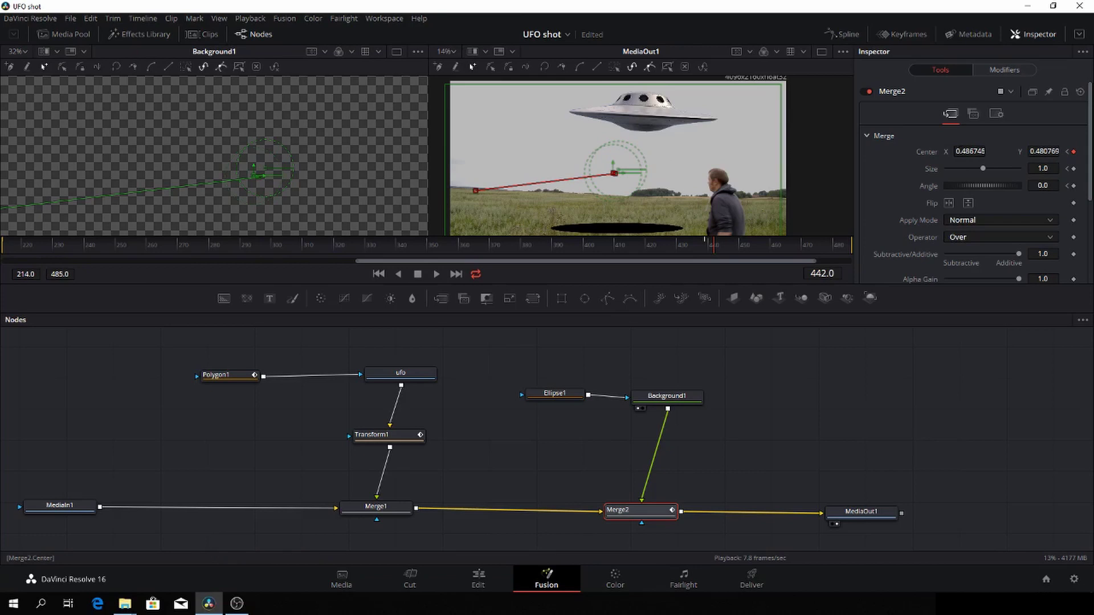
pyautogui.press('Right')
pyautogui.press('Right')
pyautogui.press('Right')
pyautogui.press('Right')
pyautogui.press('Right')
pyautogui.press('Right')
pyautogui.press('Right')
pyautogui.press('Right')
pyautogui.press('Right')
pyautogui.press('Right')
pyautogui.press('Right')
pyautogui.press('Right')
pyautogui.press('Right')
pyautogui.press('Right')
# At frame 448, move the shadow to Merge2 Center about 0.58, 0.46 and set its Angle to -2.6.
pyautogui.press('Right')
pyautogui.press('Right')
pyautogui.press('Right')
pyautogui.press('Right')
pyautogui.press('Right')
pyautogui.press('Right')
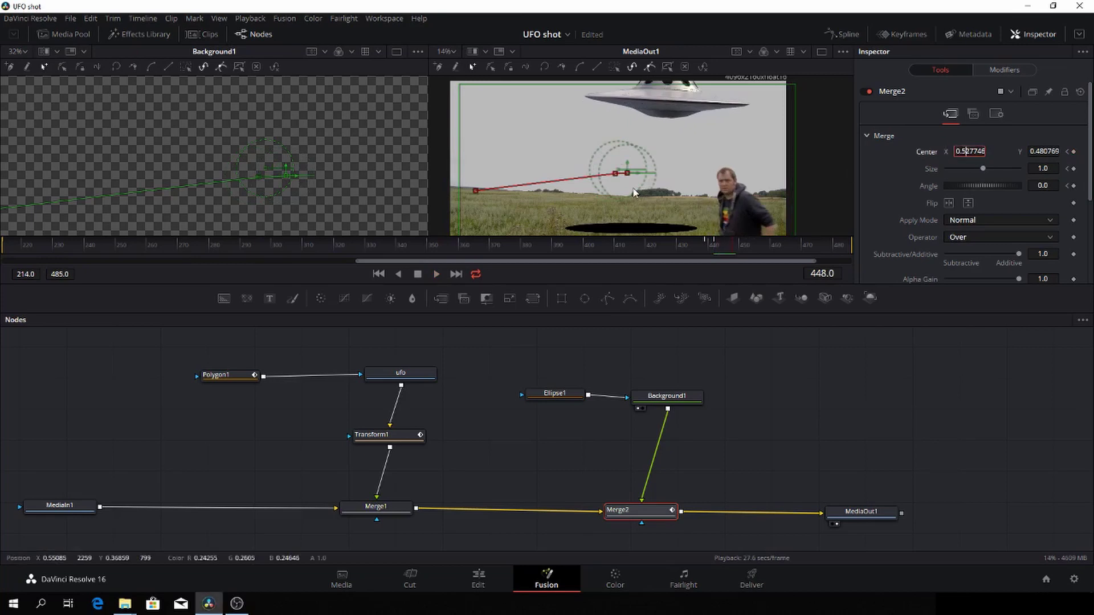
pyautogui.moveTo(630, 173); pyautogui.dragTo(653, 181)
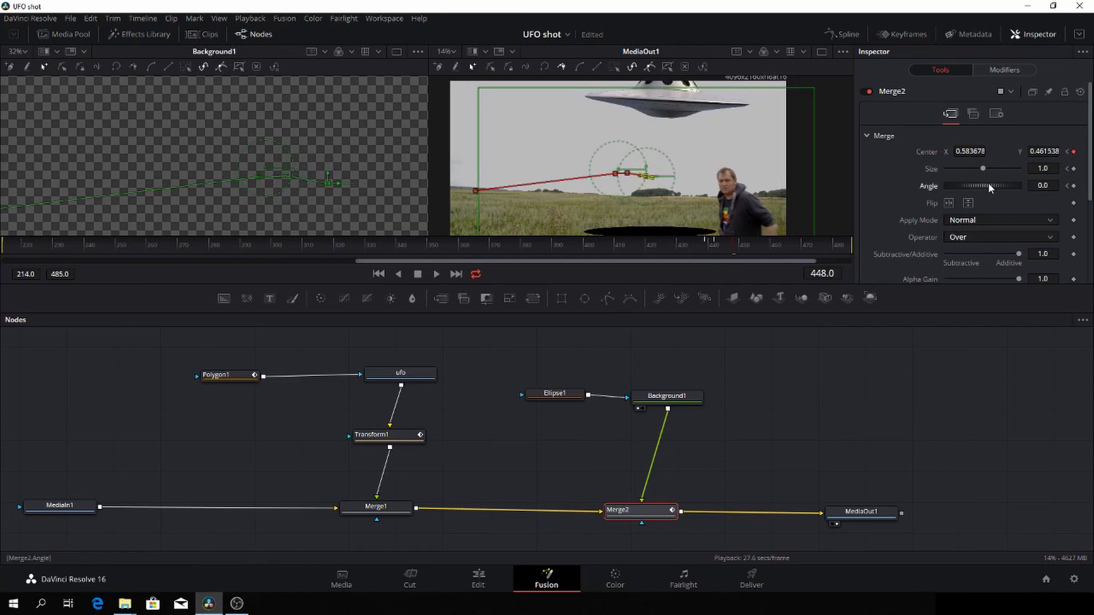
pyautogui.moveTo(992, 183)
pyautogui.mouseDown()
pyautogui.moveTo(1000, 187)
pyautogui.moveTo(990, 184)
pyautogui.mouseUp()
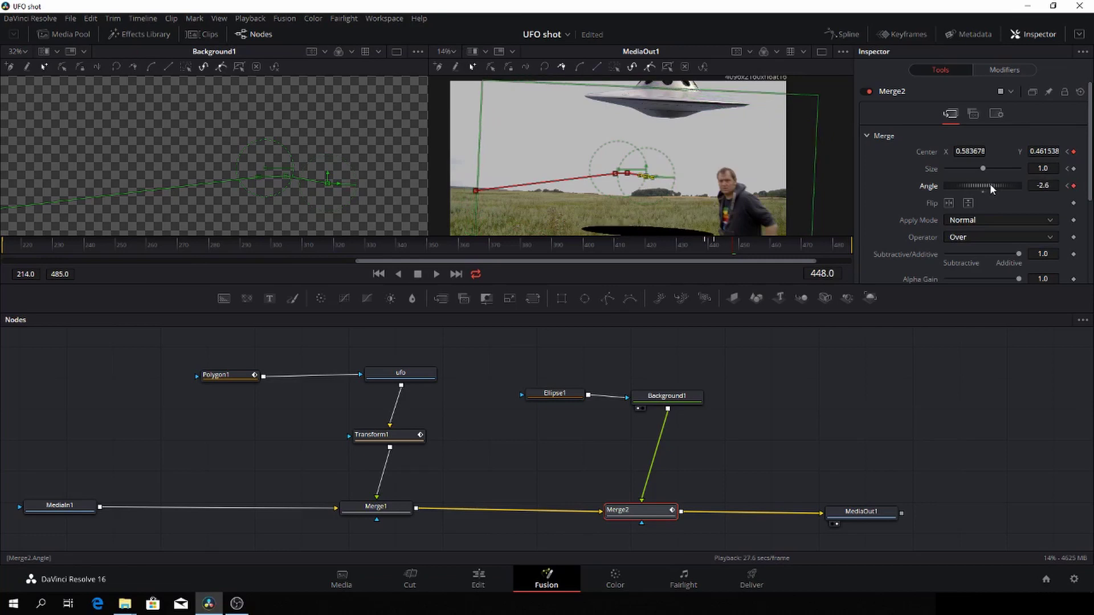
# Keyframe the shadow's Center at about 0.60, 0.43 on frame 452 and 0.64, 0.42 on frame 457, and lower it on frame 464.
pyautogui.press('space')
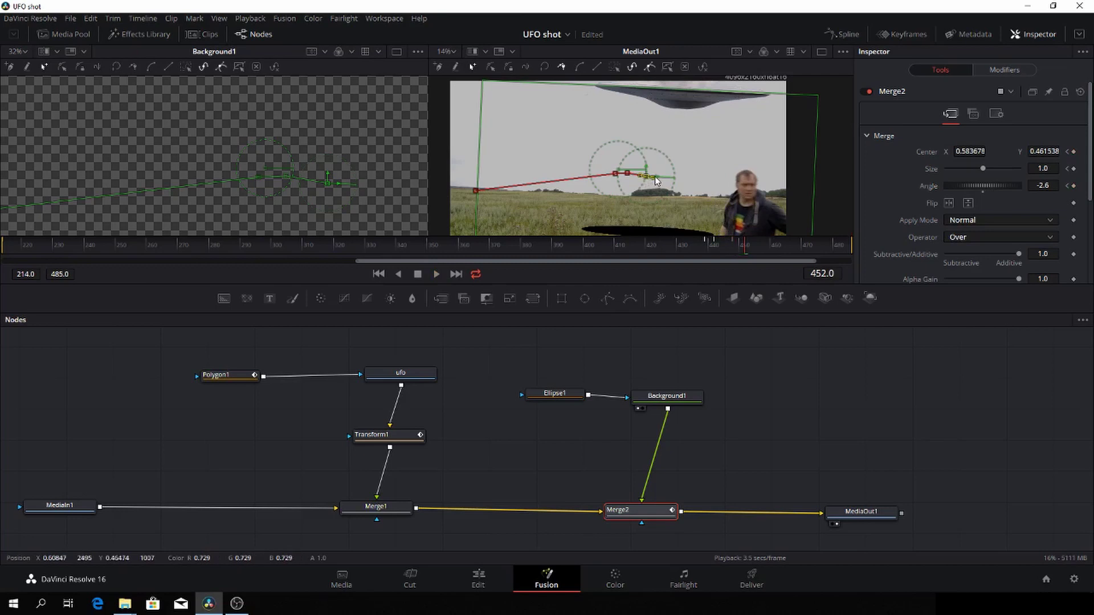
pyautogui.moveTo(648, 180); pyautogui.dragTo(677, 191)
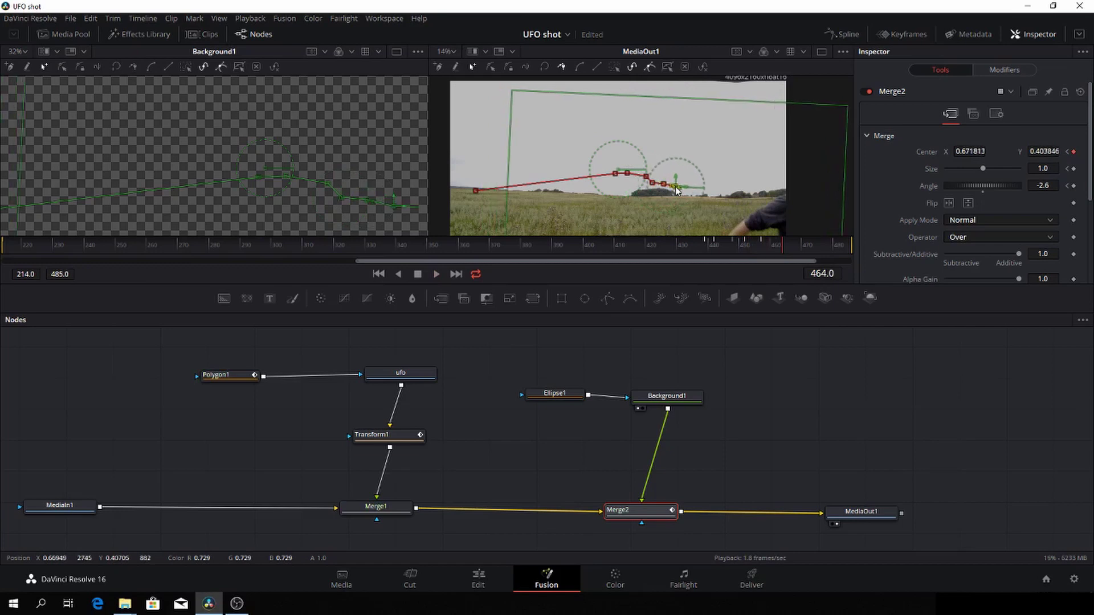
pyautogui.scroll(-3, 684, 183)
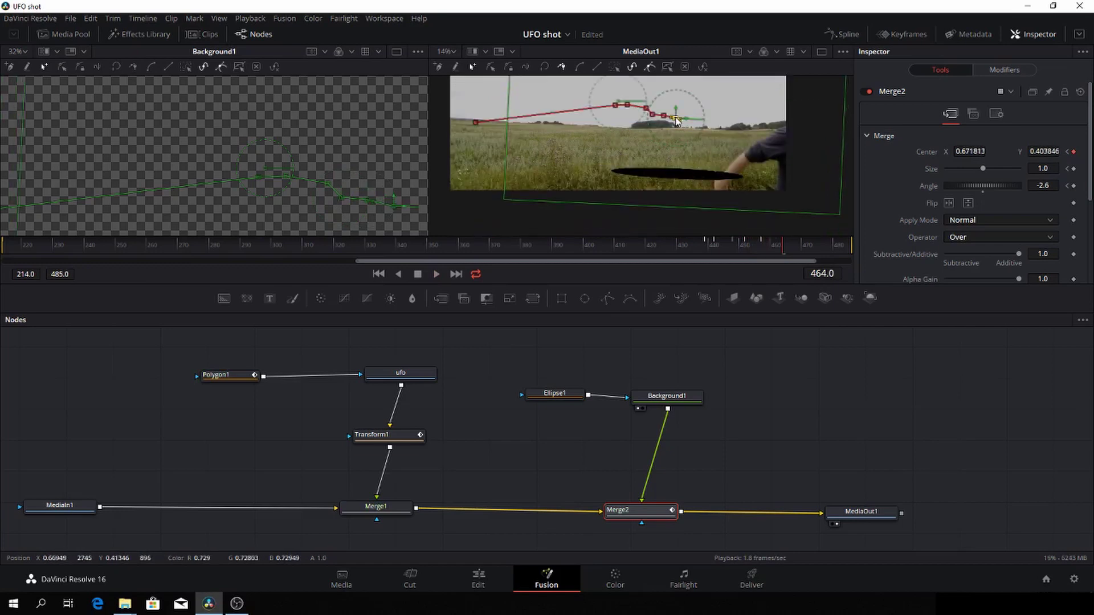
pyautogui.moveTo(677, 121); pyautogui.dragTo(680, 134)
pyautogui.scroll(2, 733, 178)
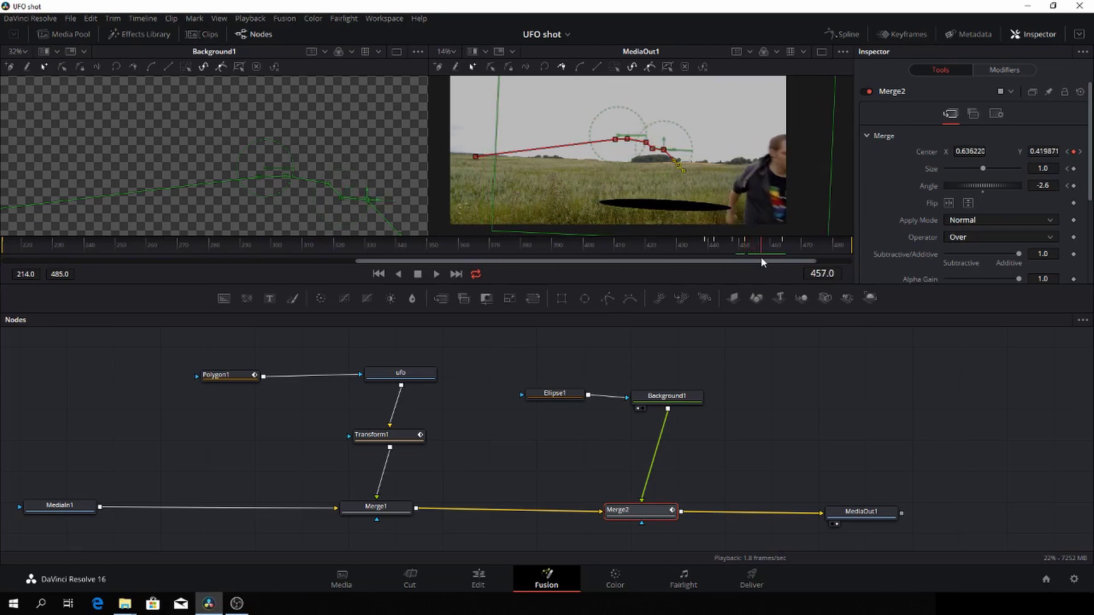
# At frame 457, lower the shadow to Merge2 Center about 0.66, 0.33 and add an Angle keyframe at -2.6.
pyautogui.scroll(-2, 721, 207)
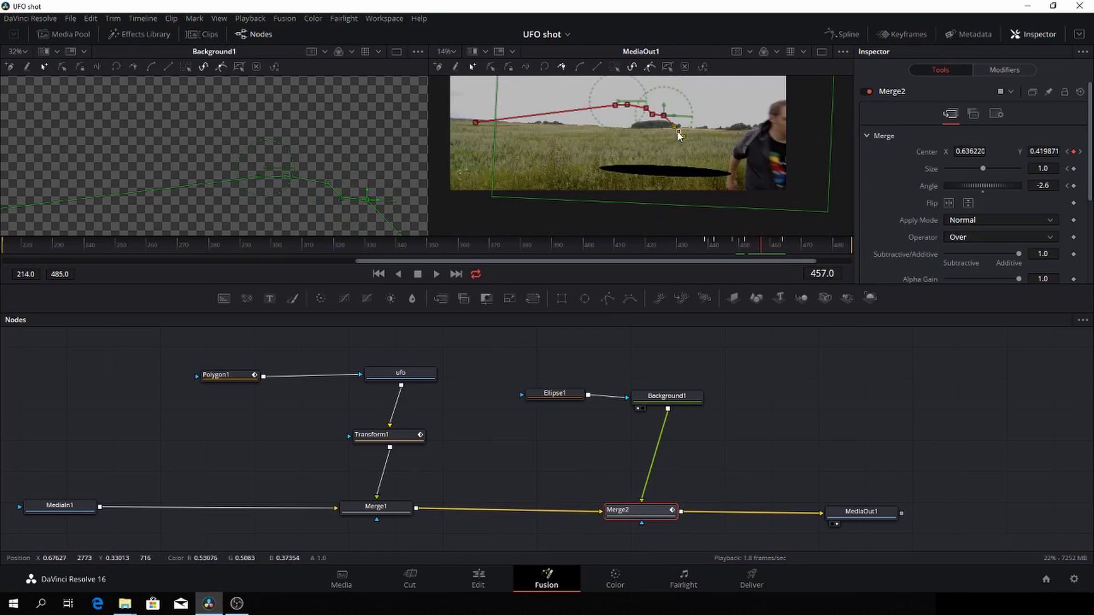
pyautogui.moveTo(682, 135)
pyautogui.mouseDown()
pyautogui.moveTo(668, 125)
pyautogui.moveTo(673, 138)
pyautogui.mouseUp()
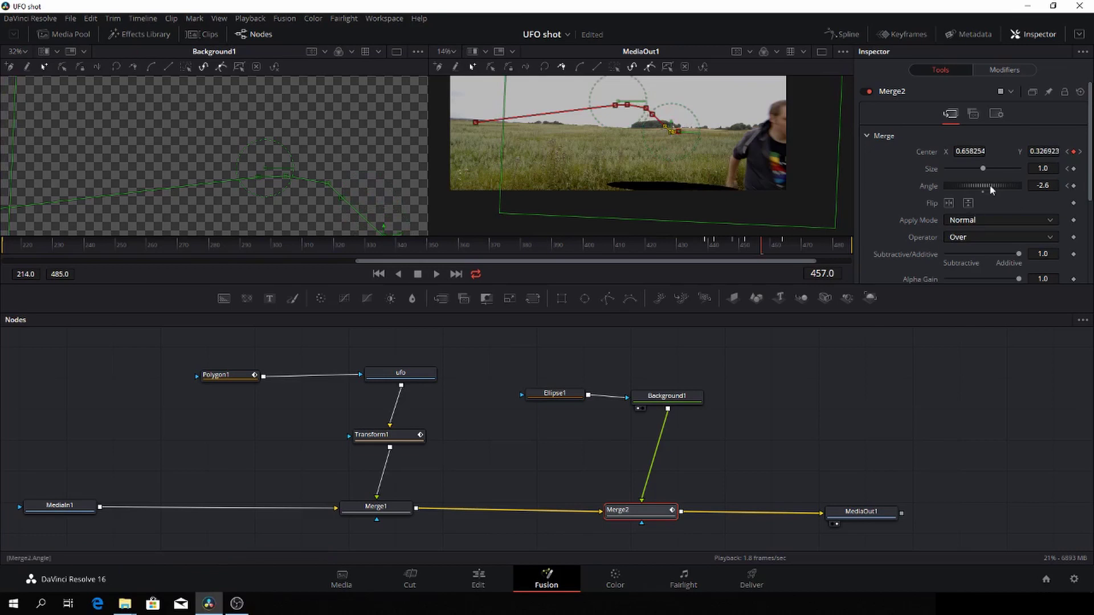
pyautogui.moveTo(990, 183); pyautogui.dragTo(991, 187)
pyautogui.scroll(2, 727, 169)
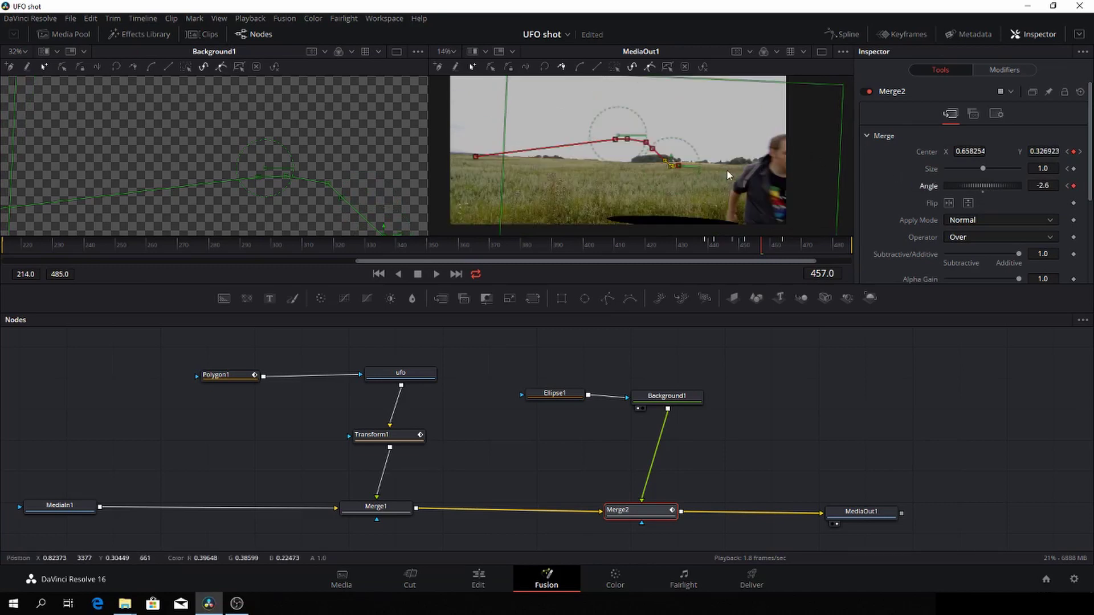
# Near the end of the shot, move the shadow down out of the picture to Merge2 Center about 0.80, 0.12.
pyautogui.scroll(-2, 733, 174)
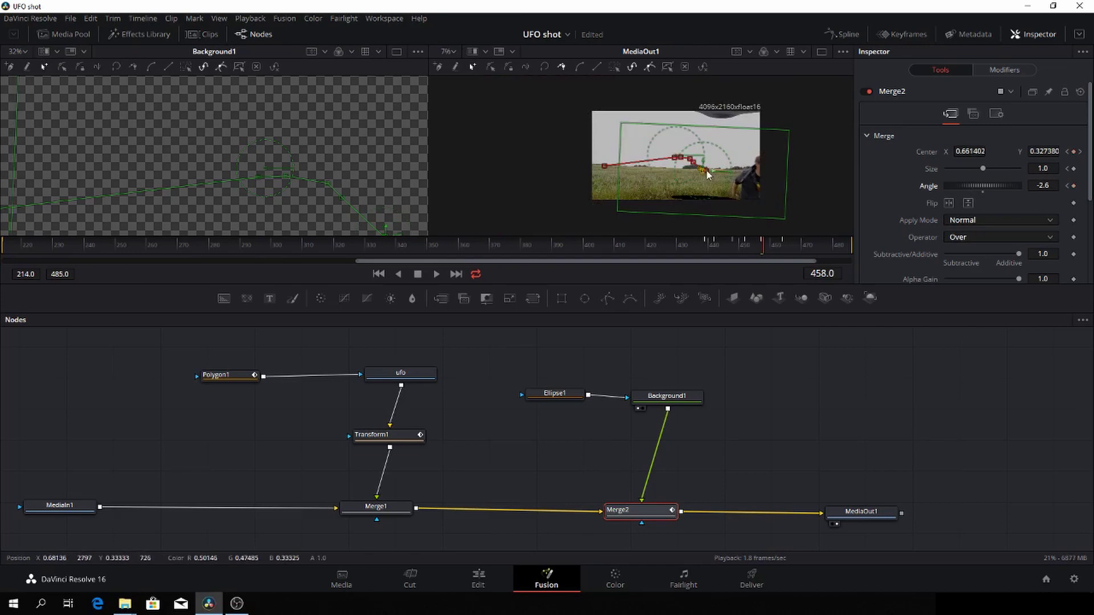
pyautogui.moveTo(707, 171); pyautogui.dragTo(727, 192)
pyautogui.press('Right')
pyautogui.press('Right')
pyautogui.press('Right')
pyautogui.press('Right')
pyautogui.press('Right')
pyautogui.press('Right')
pyautogui.press('Right')
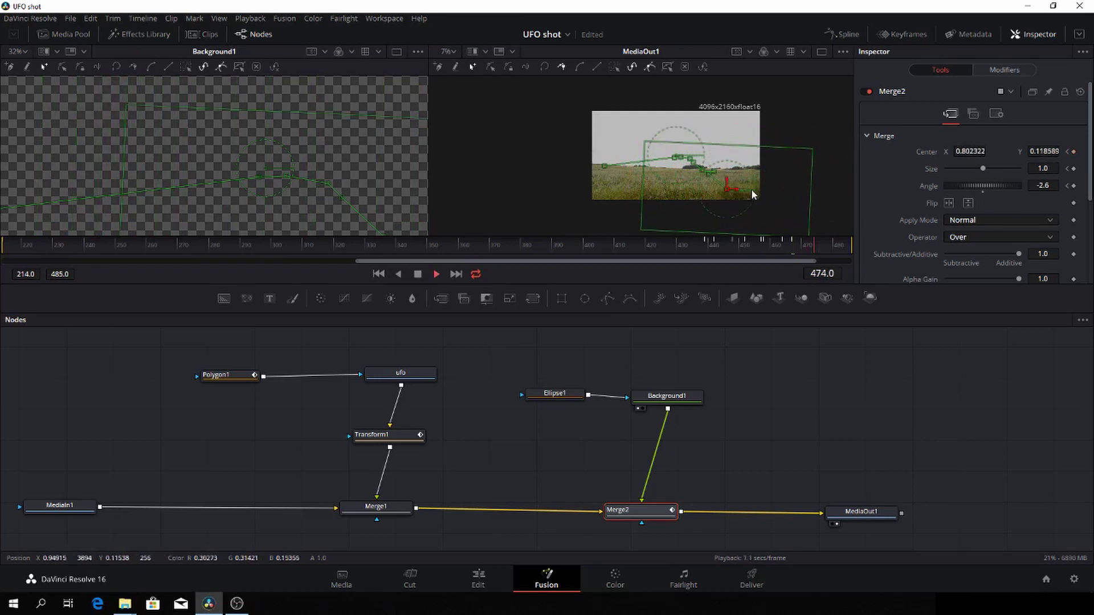
# Play back the shadow's exit movement from frame 442.
pyautogui.moveTo(786, 247); pyautogui.dragTo(708, 237)
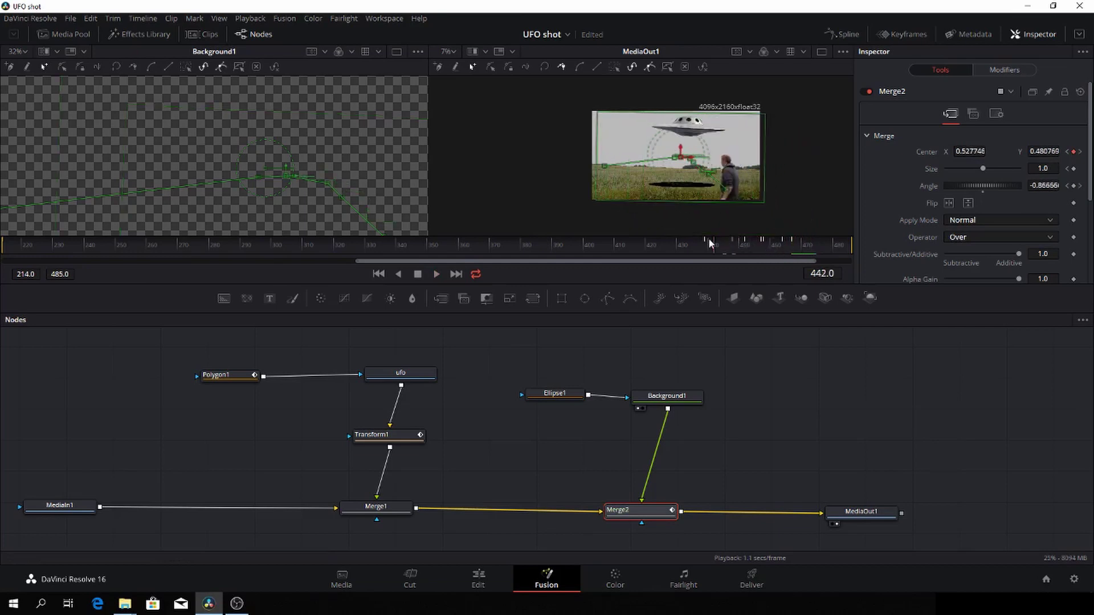
pyautogui.press('space')
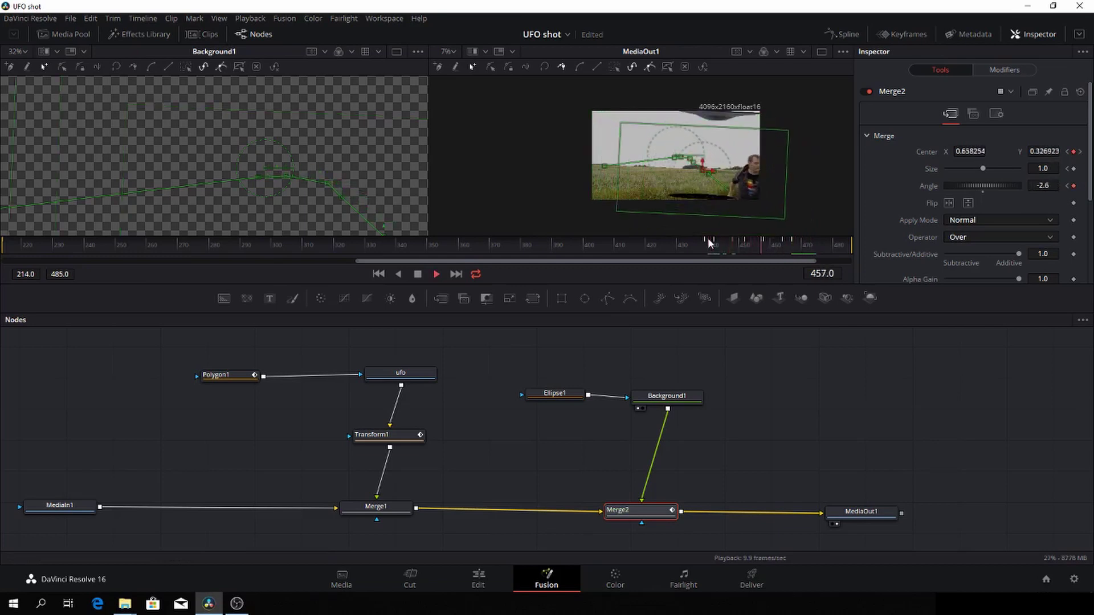
pyautogui.press('space')
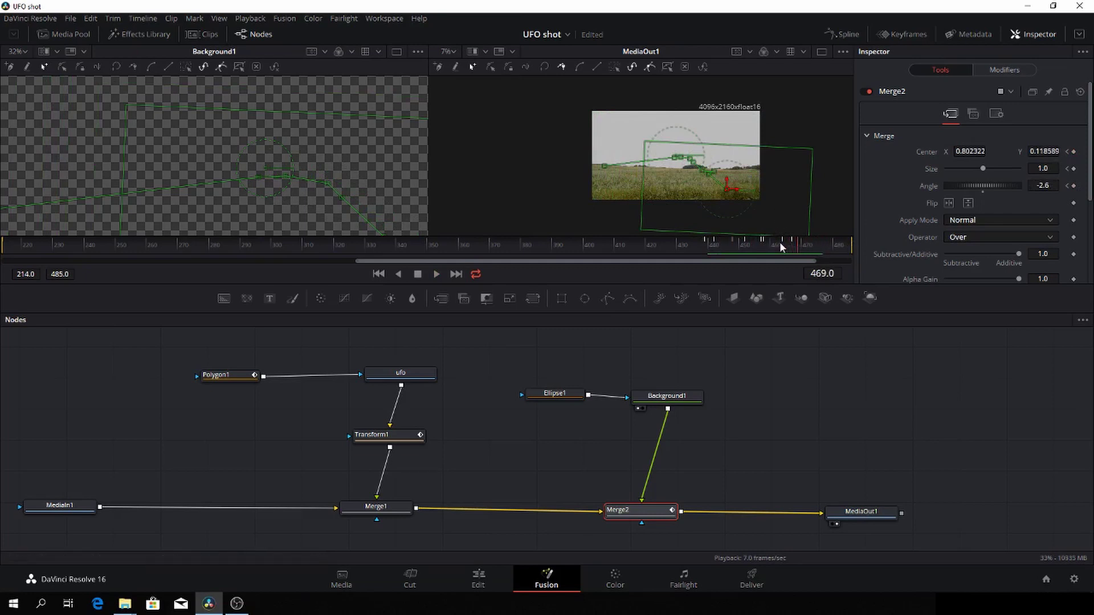
# Reposition the Merge2 motion path points around frame 452 and beyond to even out the shadow's exit, and play back the change.
pyautogui.moveTo(780, 242); pyautogui.dragTo(754, 248)
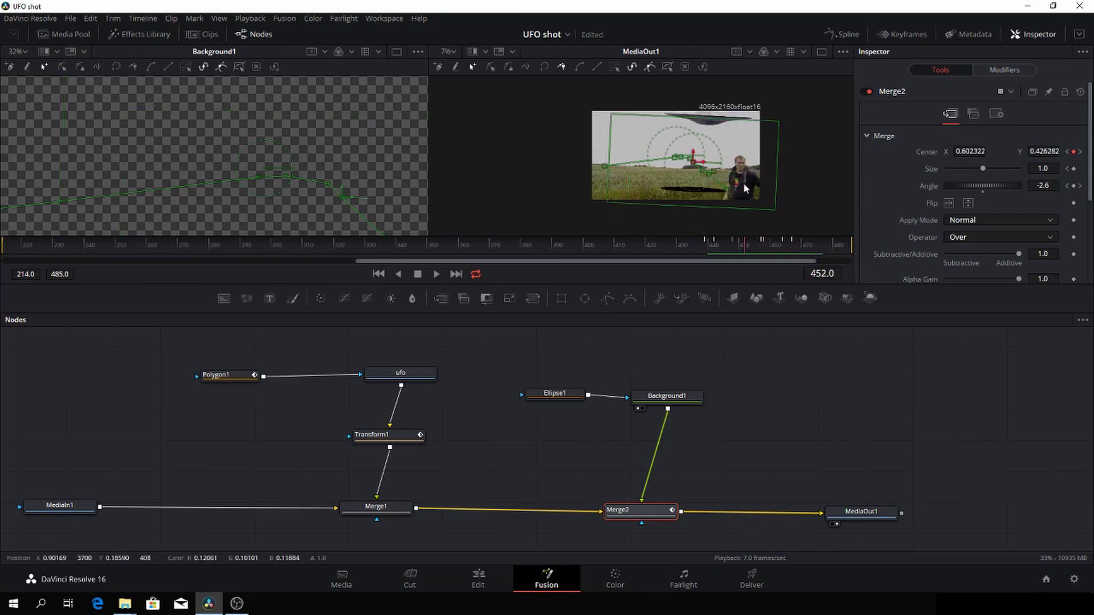
pyautogui.scroll(2, 733, 191)
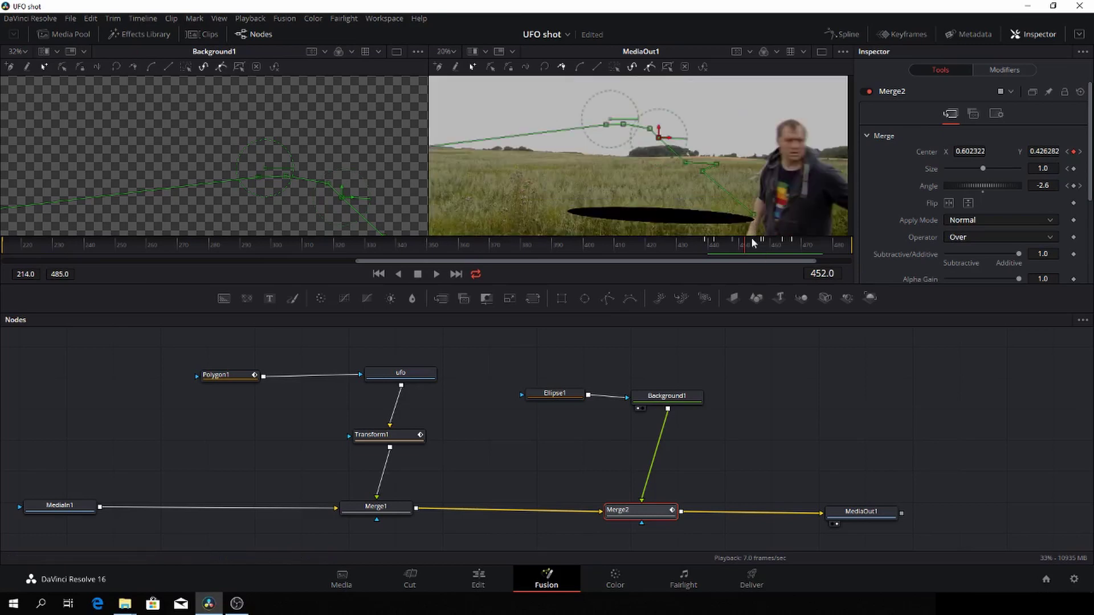
pyautogui.click(717, 163)
pyautogui.moveTo(716, 163); pyautogui.dragTo(696, 169)
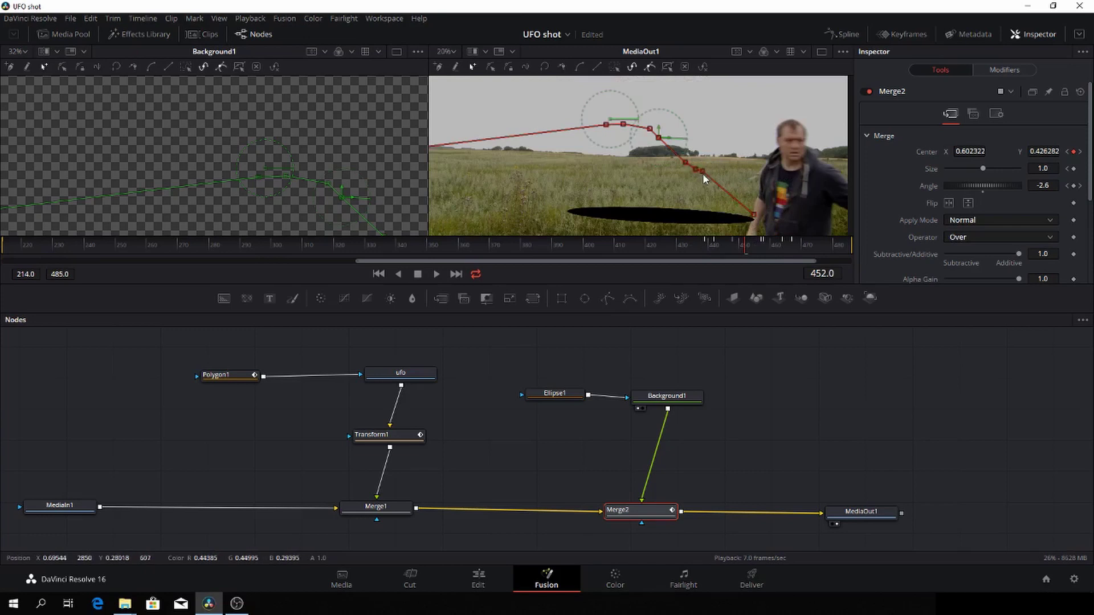
pyautogui.moveTo(701, 174); pyautogui.dragTo(660, 152)
pyautogui.press('space')
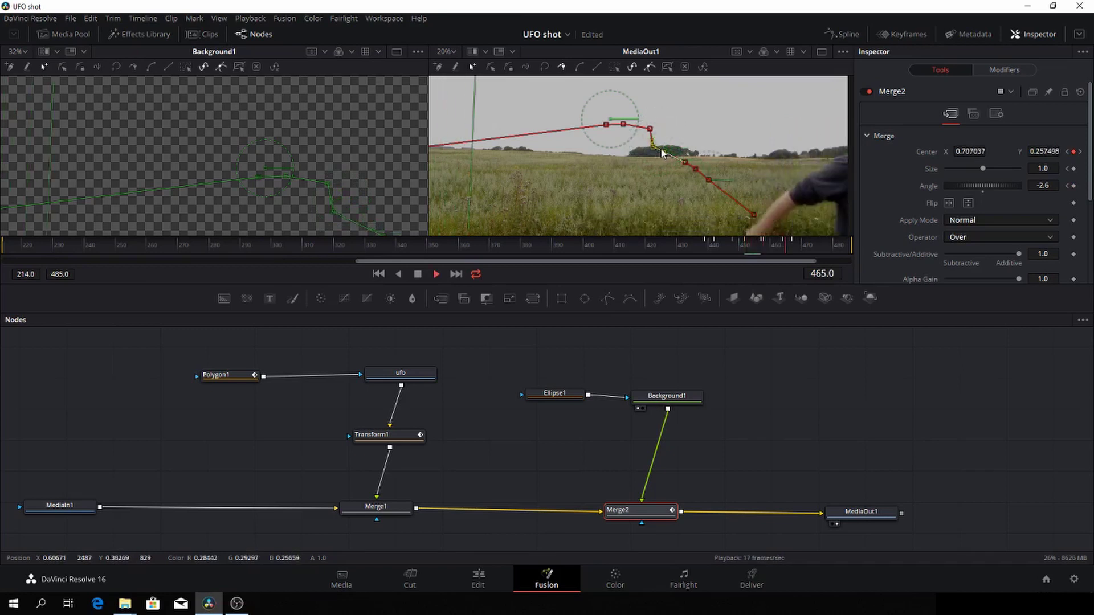
pyautogui.press('space')
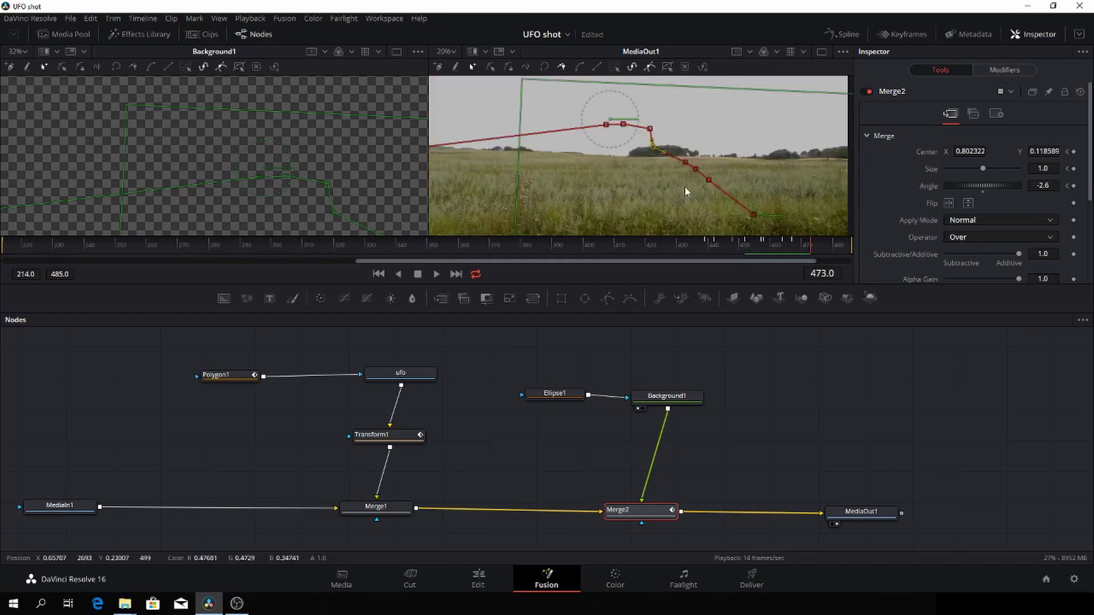
# At frame 391, fade and soften the Ellipse1 shadow with Level 0.315, Soft Edge 0.0173 and Border Width -0.003, and check it without view controls.
pyautogui.scroll(-2, 683, 189)
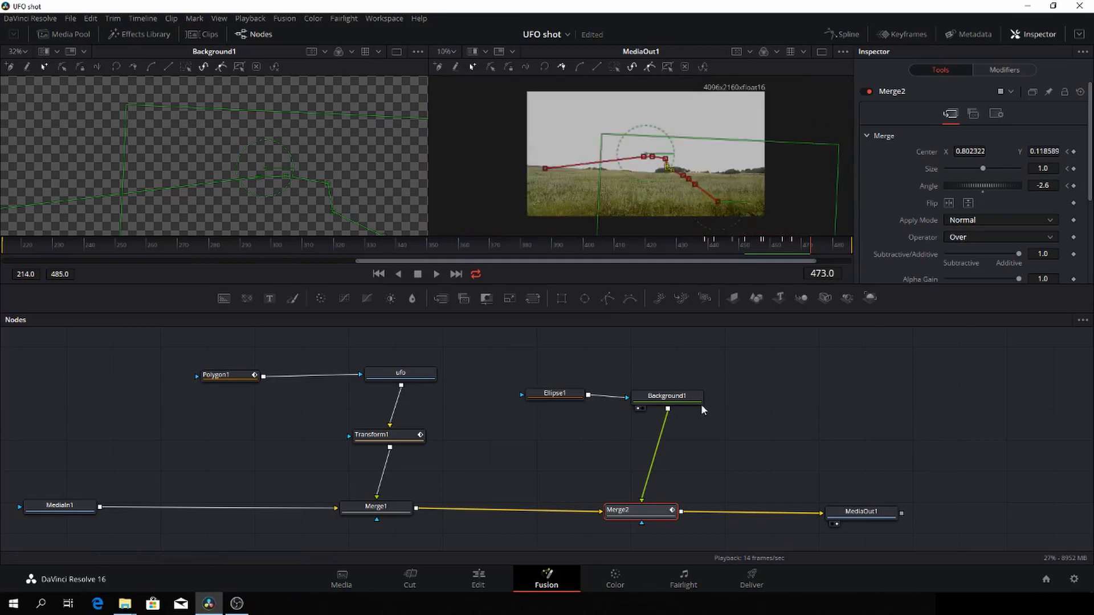
pyautogui.click(560, 395)
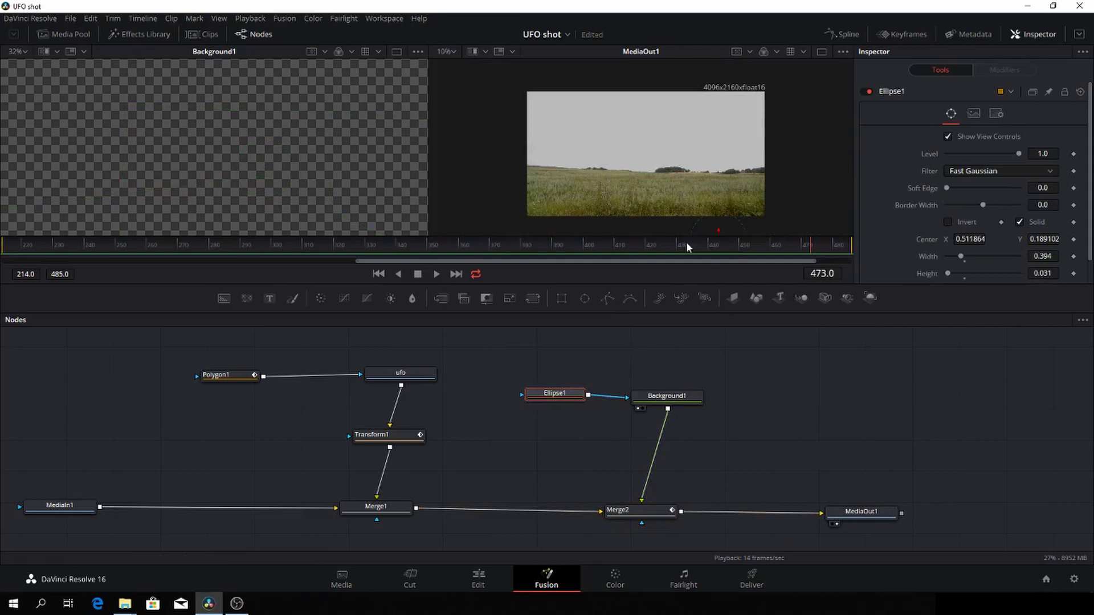
pyautogui.moveTo(686, 245); pyautogui.dragTo(558, 245)
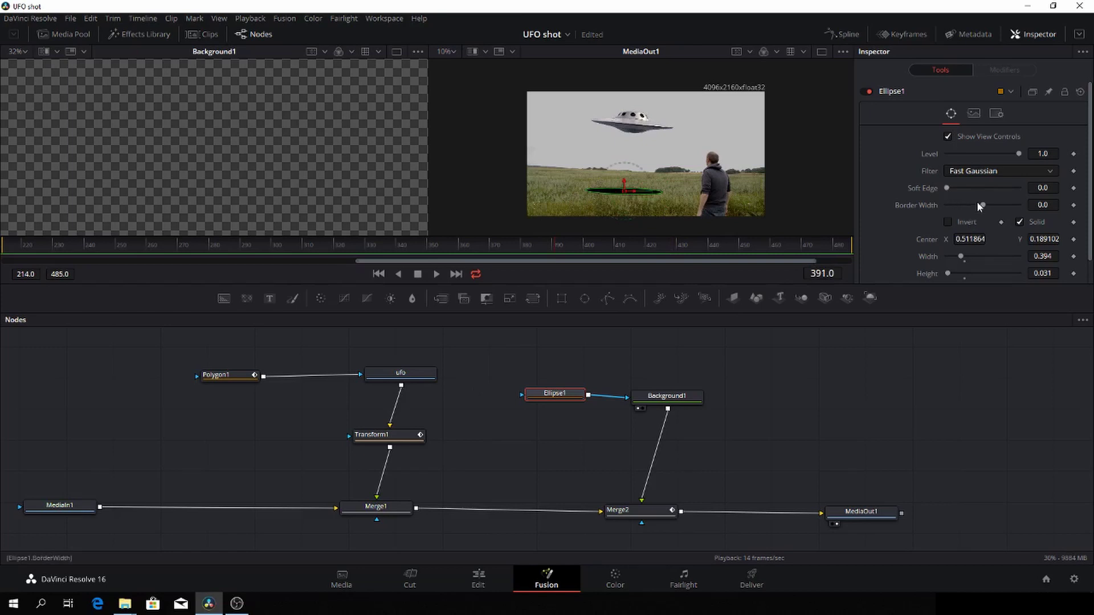
pyautogui.moveTo(1019, 154); pyautogui.dragTo(979, 153)
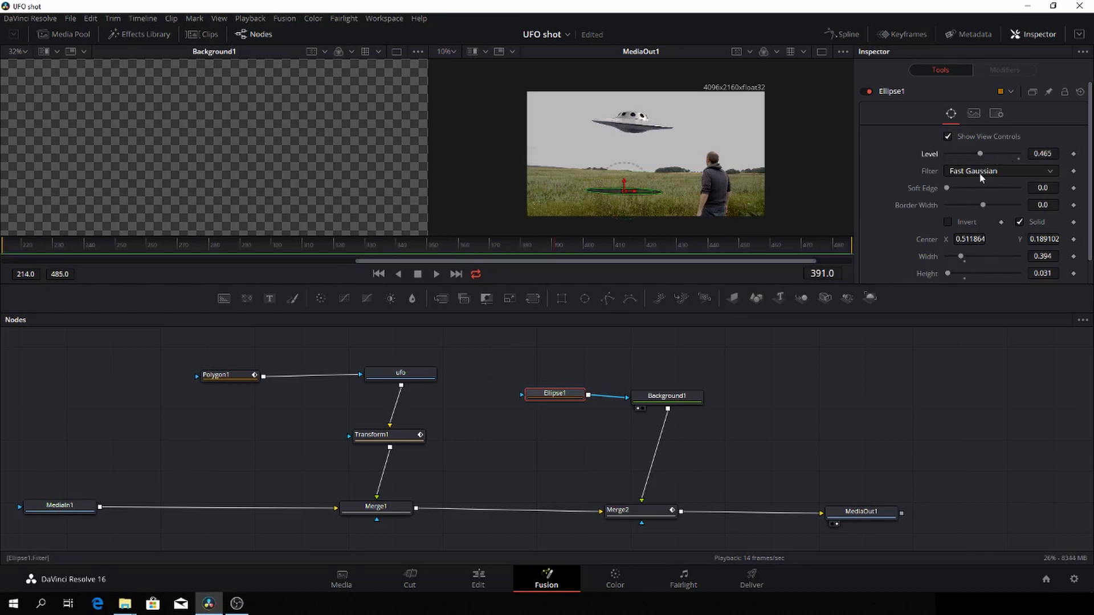
pyautogui.moveTo(984, 207); pyautogui.dragTo(953, 189)
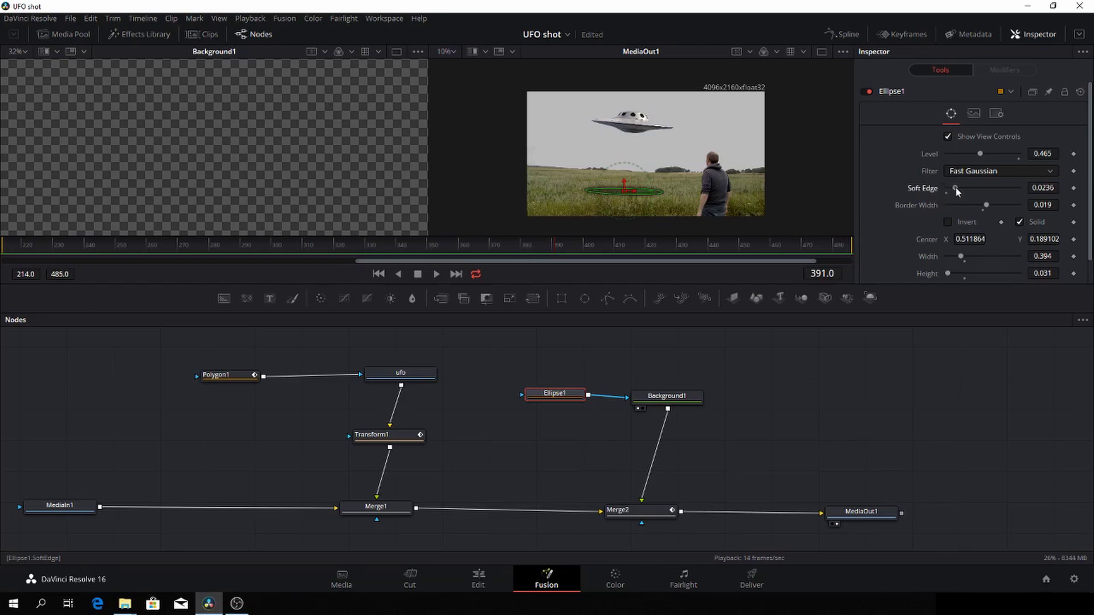
pyautogui.moveTo(987, 207); pyautogui.dragTo(983, 207)
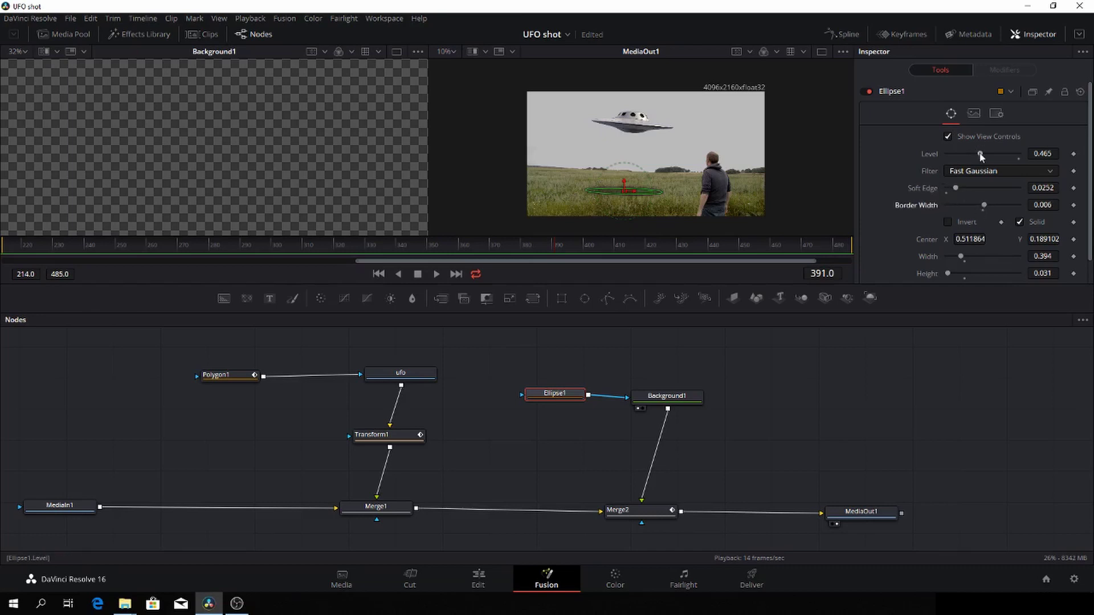
pyautogui.moveTo(979, 154); pyautogui.dragTo(972, 154)
pyautogui.click(865, 515)
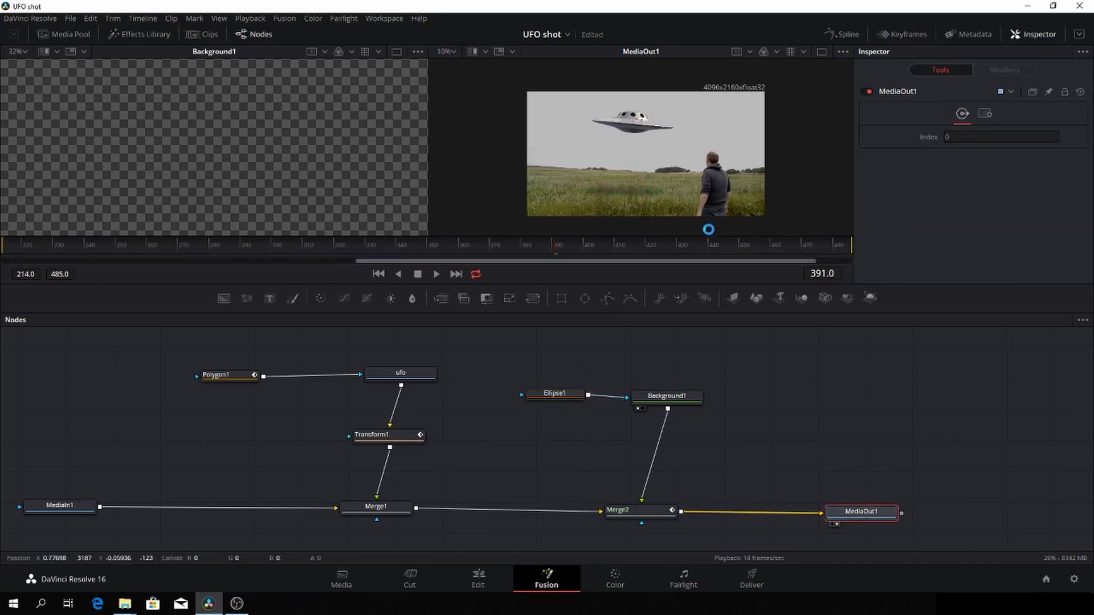
pyautogui.click(556, 395)
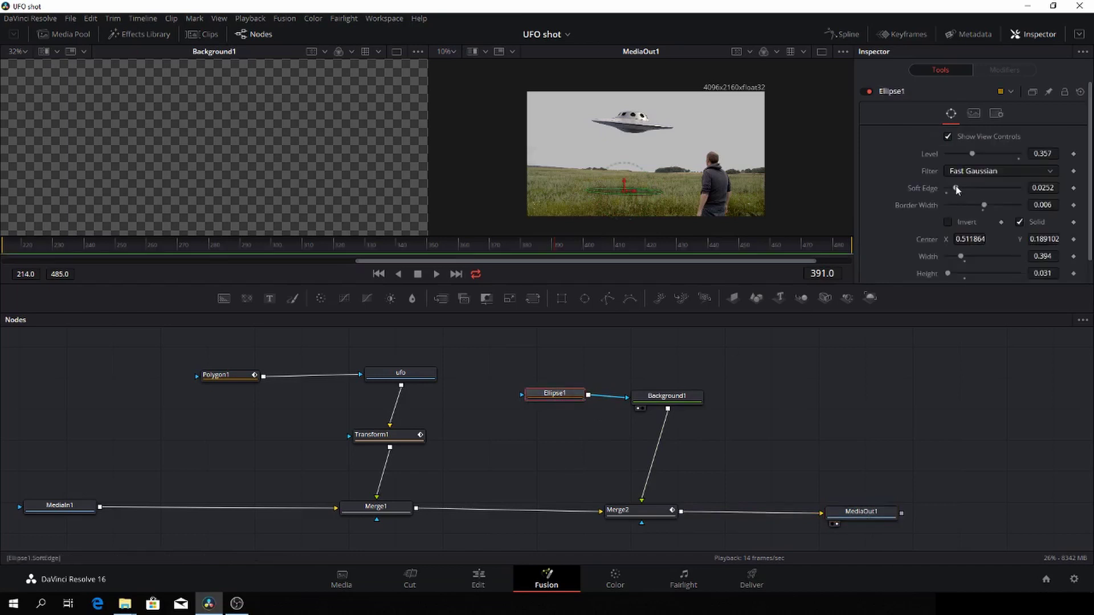
pyautogui.moveTo(956, 192); pyautogui.dragTo(952, 192)
pyautogui.moveTo(973, 153); pyautogui.dragTo(970, 157)
pyautogui.moveTo(986, 207); pyautogui.dragTo(984, 206)
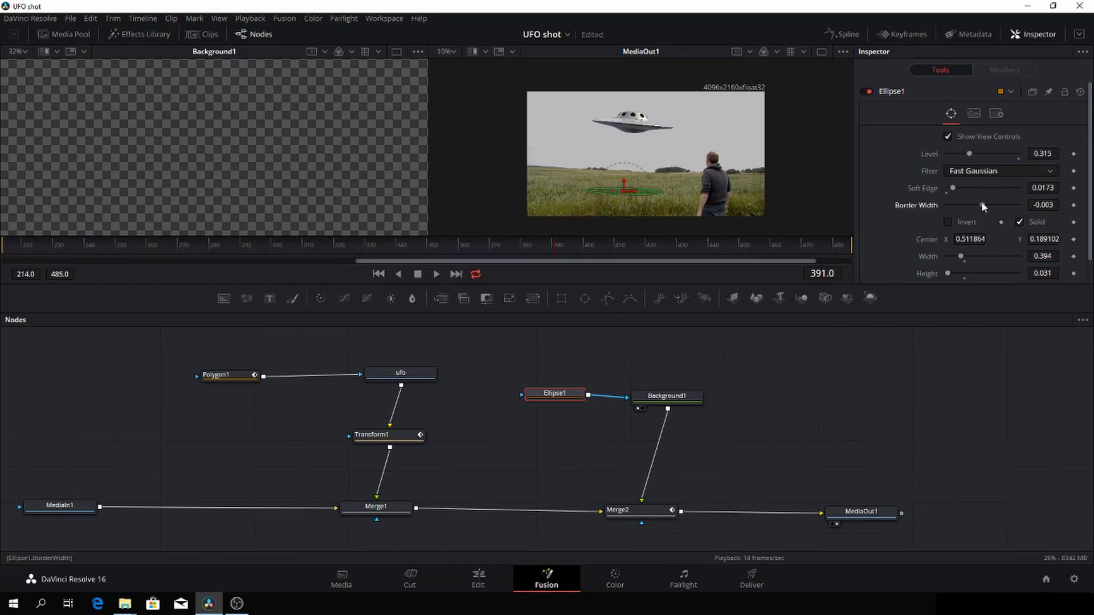
pyautogui.click(653, 513)
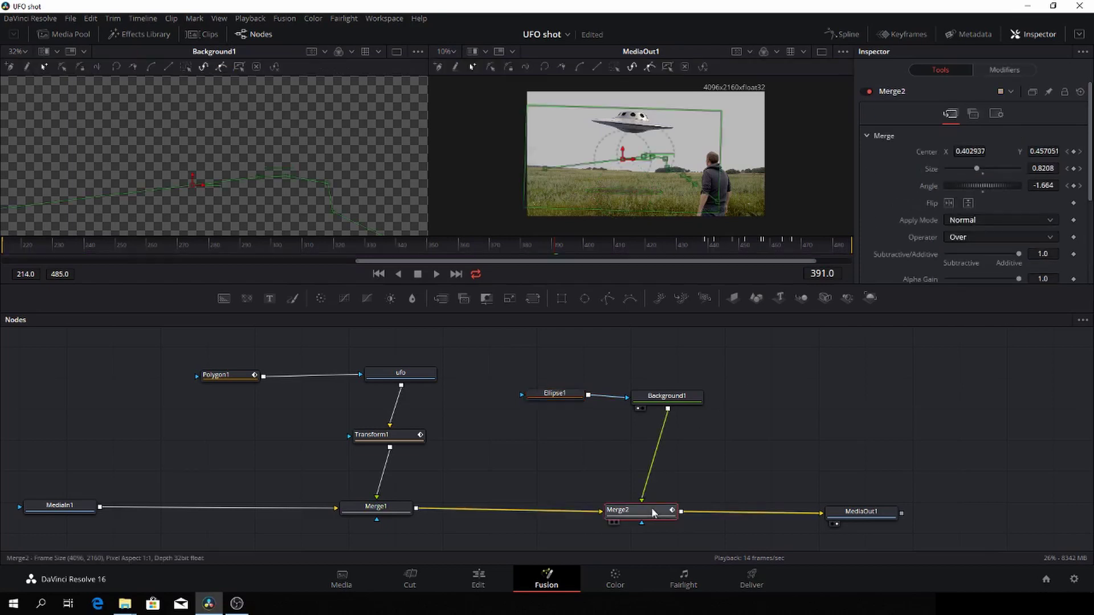
pyautogui.click(863, 513)
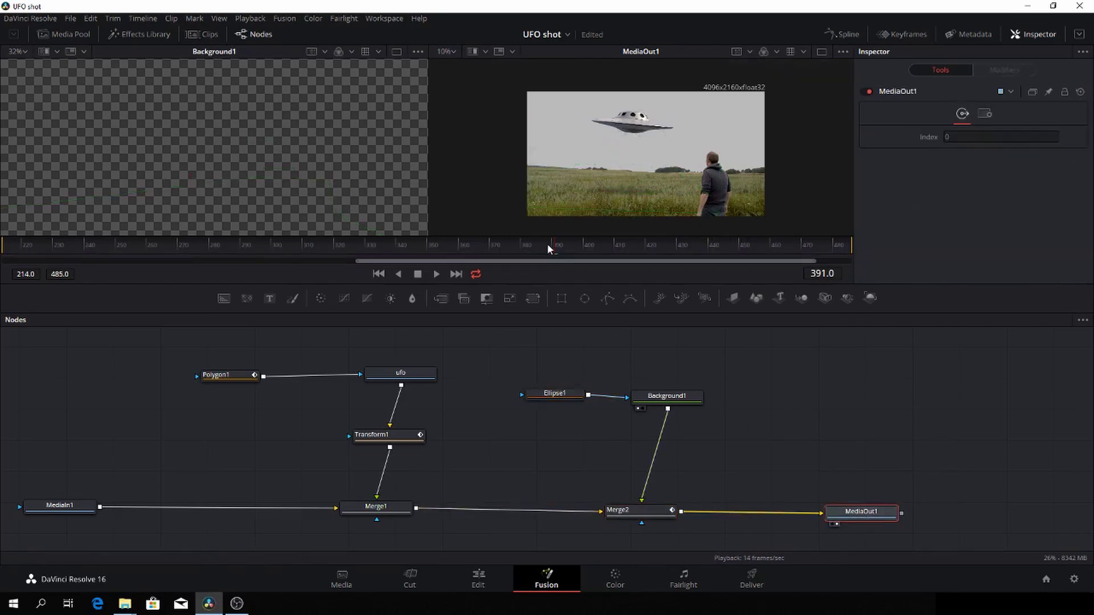
# Scrub back to frame 354 and check the composite there without the shadow's on-screen controls.
pyautogui.moveTo(546, 245); pyautogui.dragTo(469, 249)
pyautogui.moveTo(393, 248); pyautogui.dragTo(319, 253)
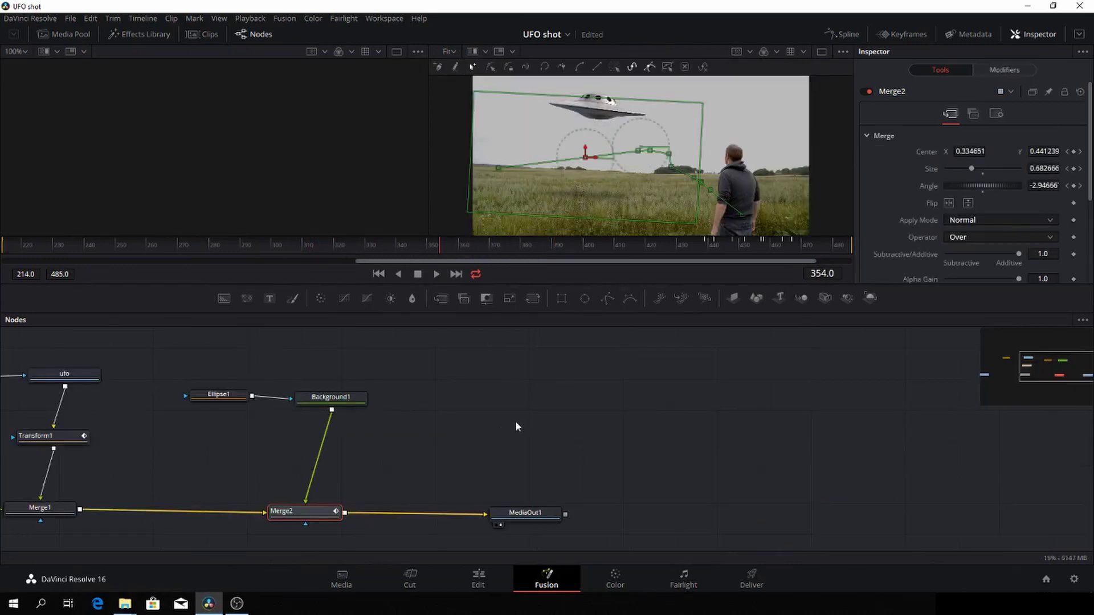
pyautogui.click(538, 514)
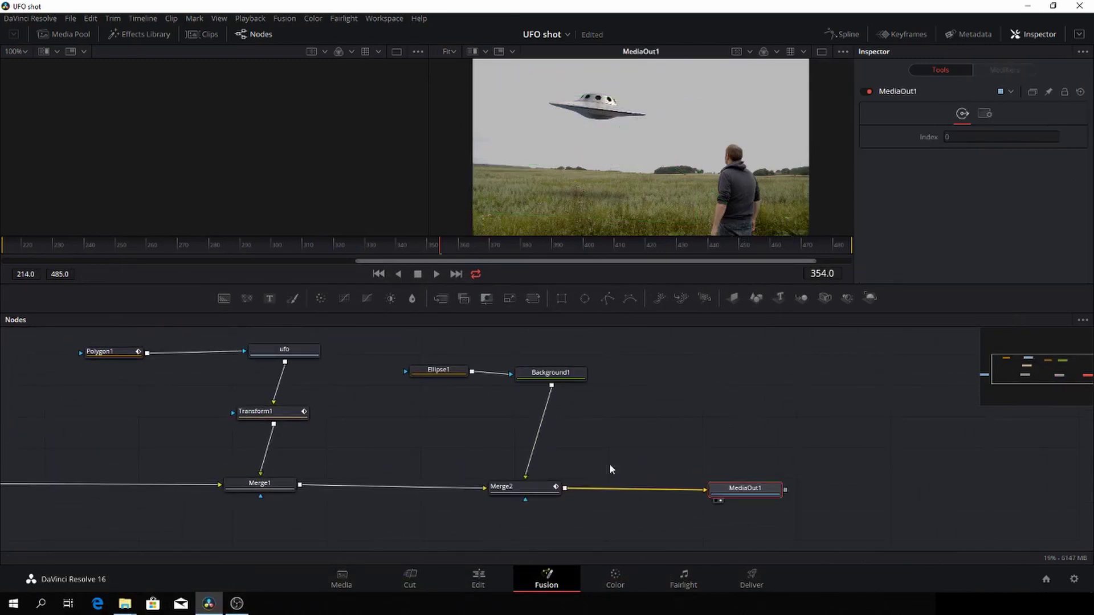
# Check the Motion Blur settings of Merge1 and enable Motion Blur on the shadow's Merge2 node as well.
pyautogui.click(253, 486)
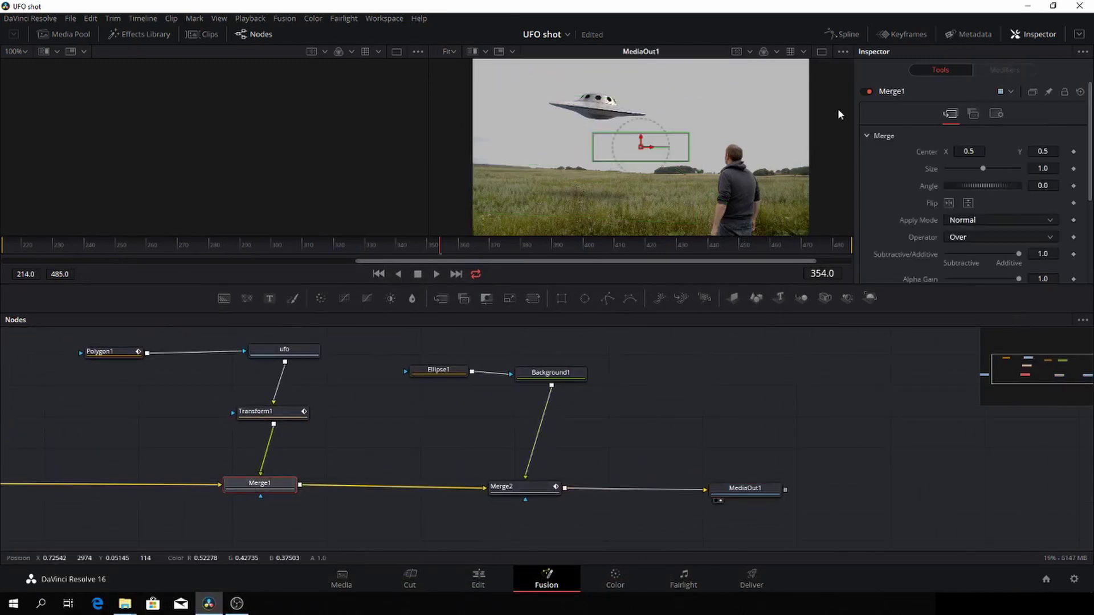
pyautogui.click(996, 113)
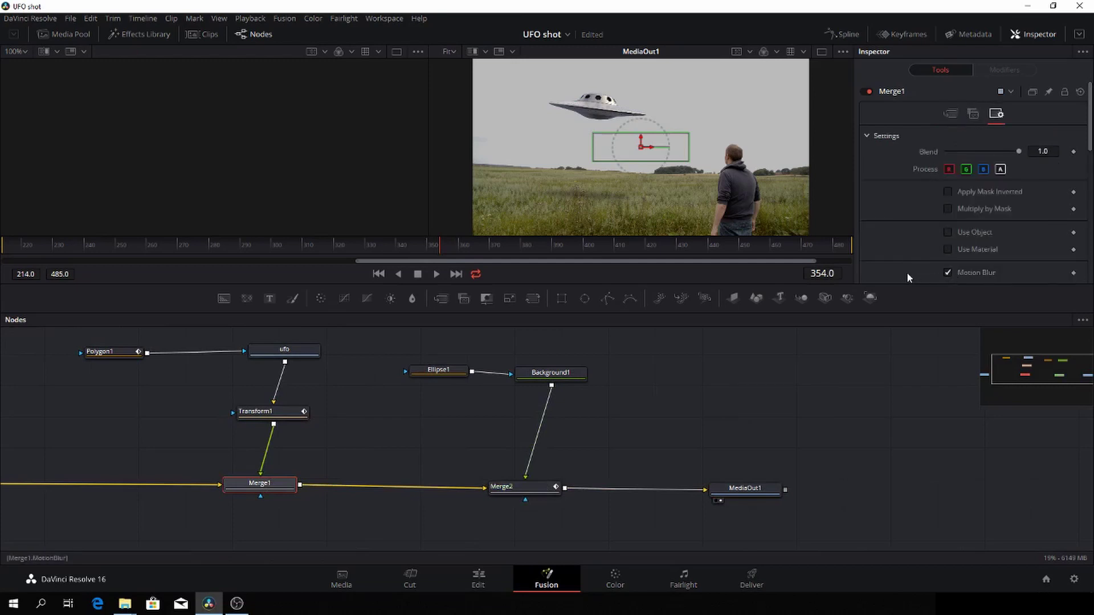
pyautogui.scroll(-3, 908, 272)
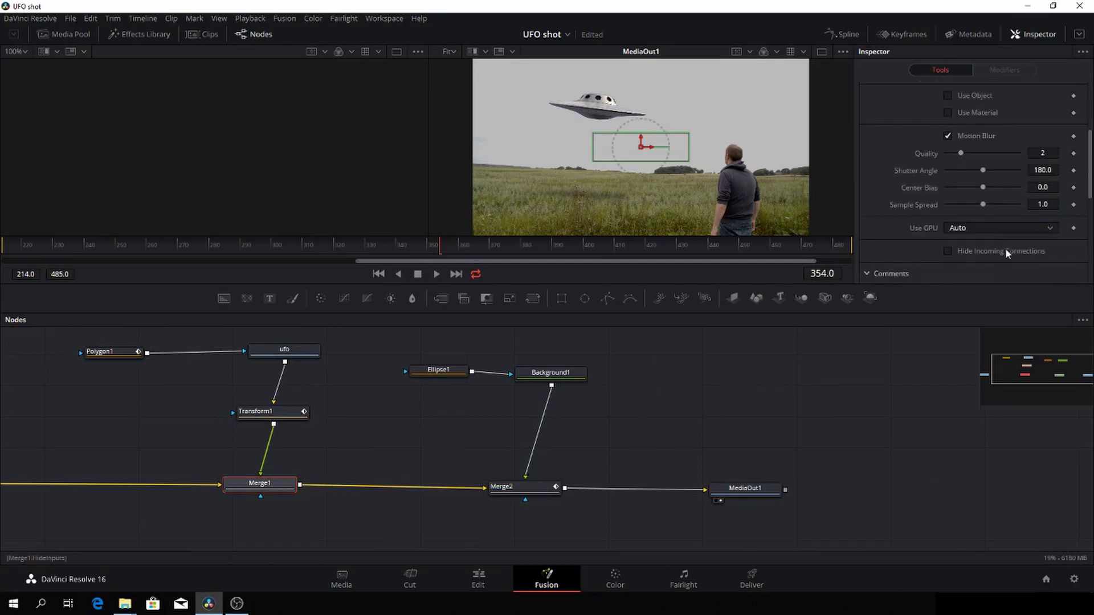
pyautogui.click(518, 487)
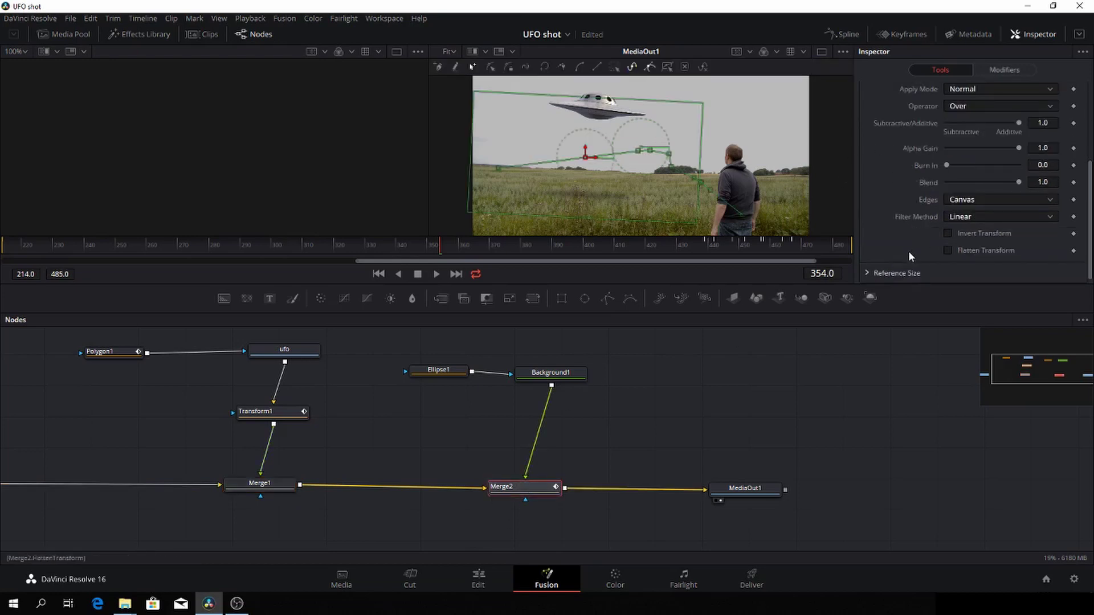
pyautogui.scroll(3, 908, 251)
pyautogui.click(995, 114)
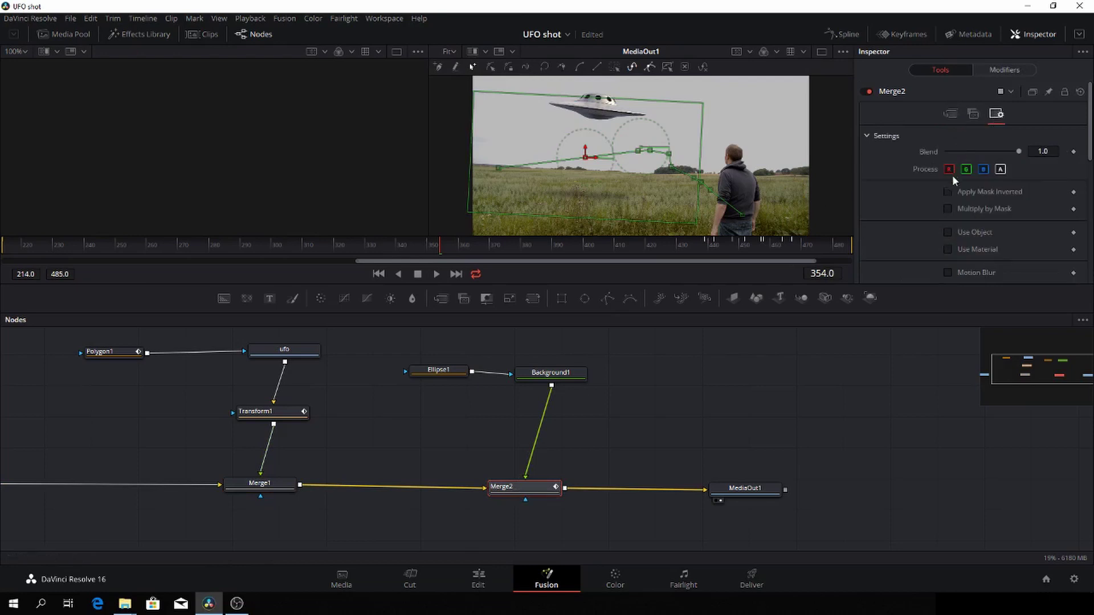
pyautogui.scroll(-2, 952, 176)
pyautogui.click(947, 204)
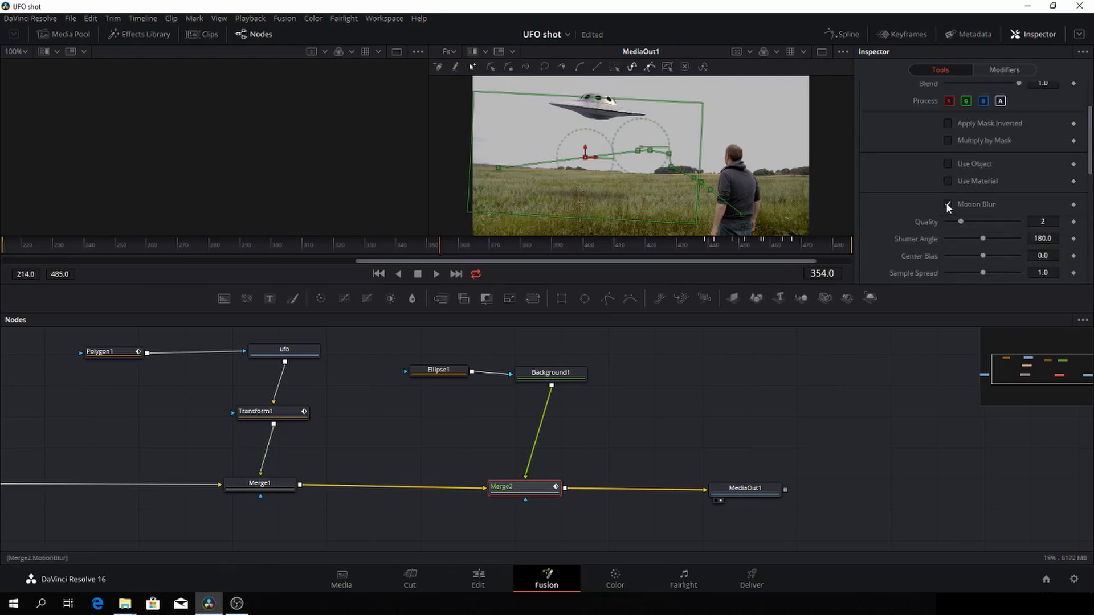